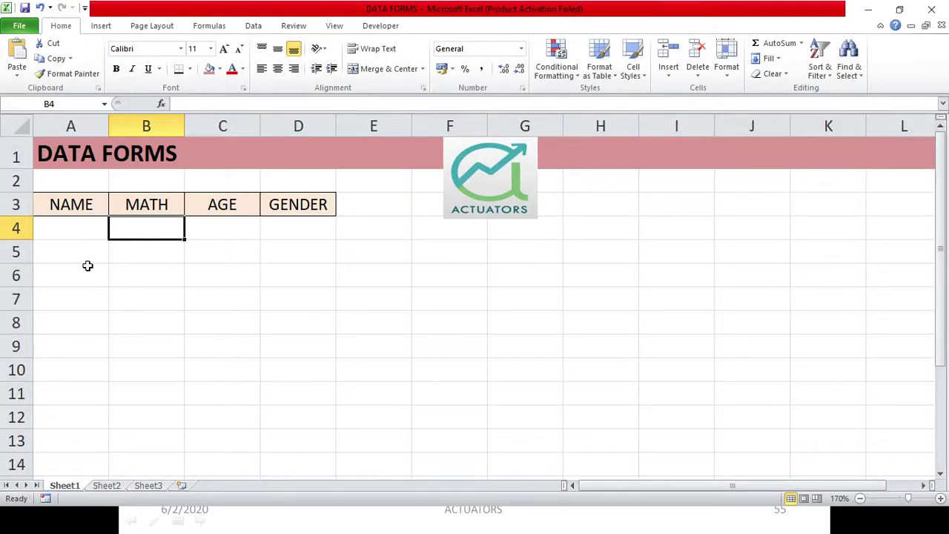
left_click(80, 207)
left_click(146, 208)
left_click(85, 210)
left_click(137, 201)
left_click(215, 203)
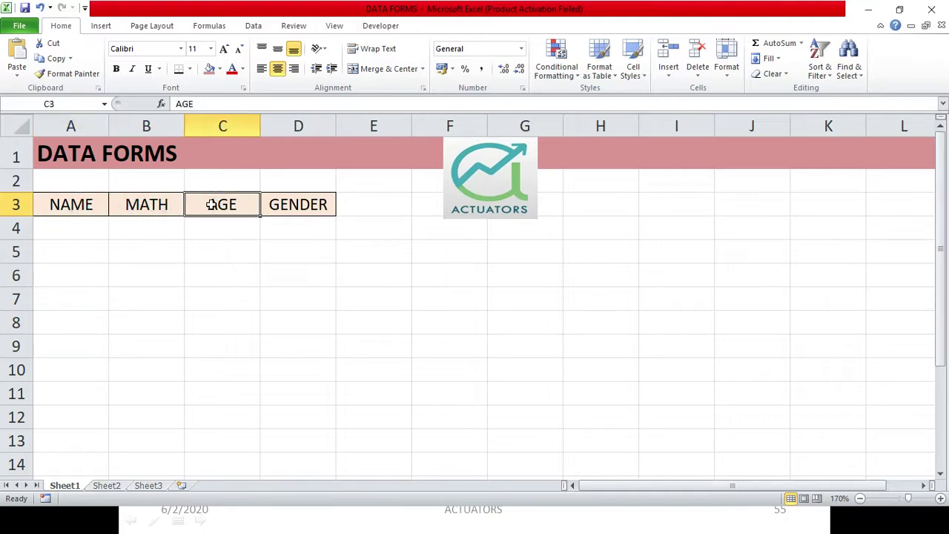
left_click(284, 202)
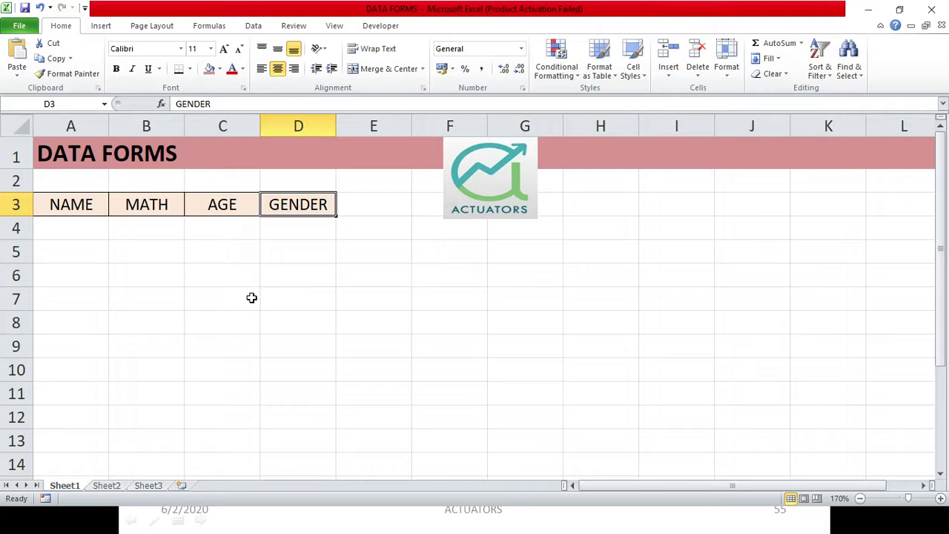
Enter the first record in row 4: the student's first name, MATH 90, AGE 17 and GENDER Male.
left_click(84, 233)
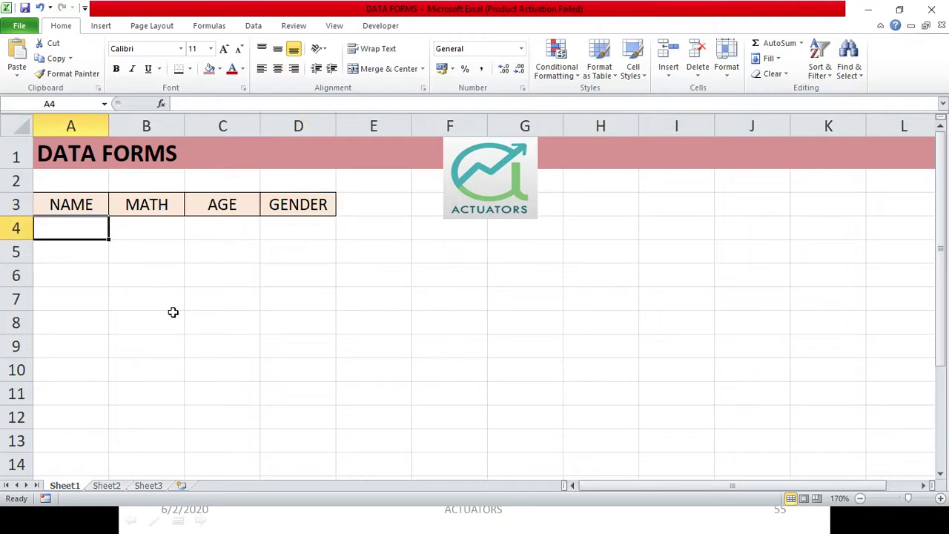
type("Mohy")
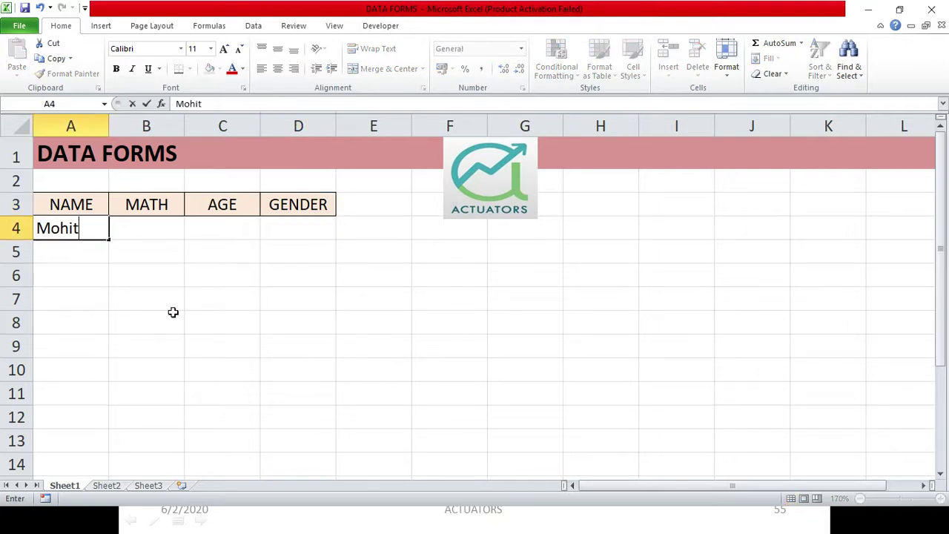
key("Tab")
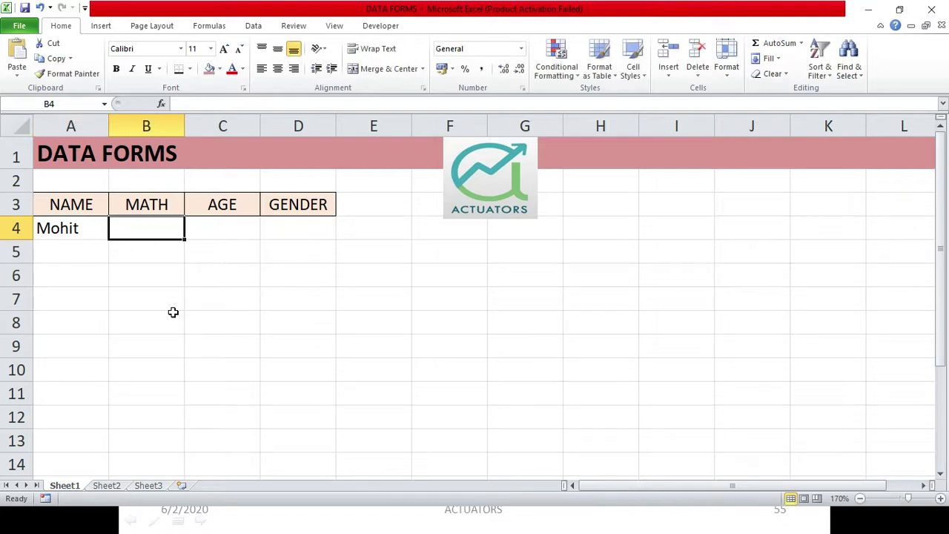
type("90")
key("Tab")
type("17")
key("Tab")
type("Male")
key("Return")
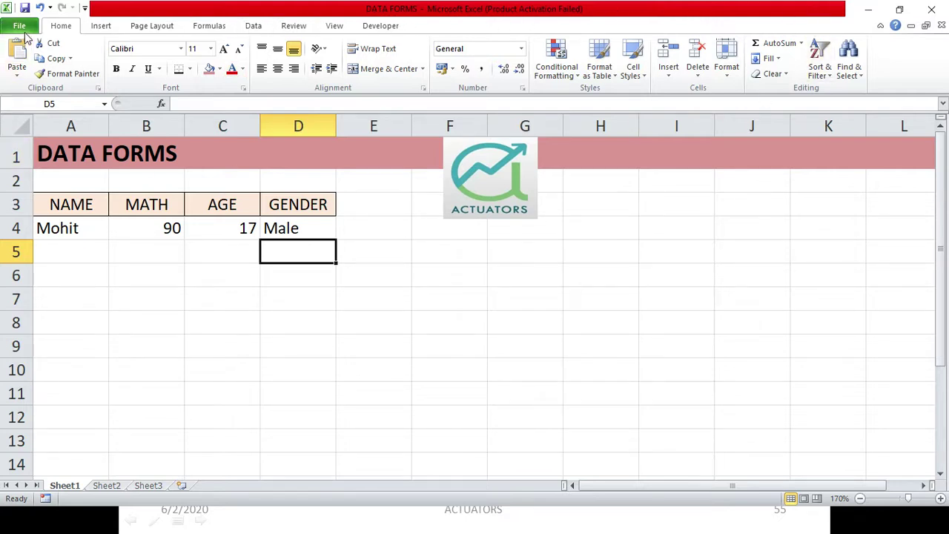
Add the Form... command from Commands Not in the Ribbon to the Quick Access Toolbar for all documents.
left_click(85, 8)
left_click(138, 225)
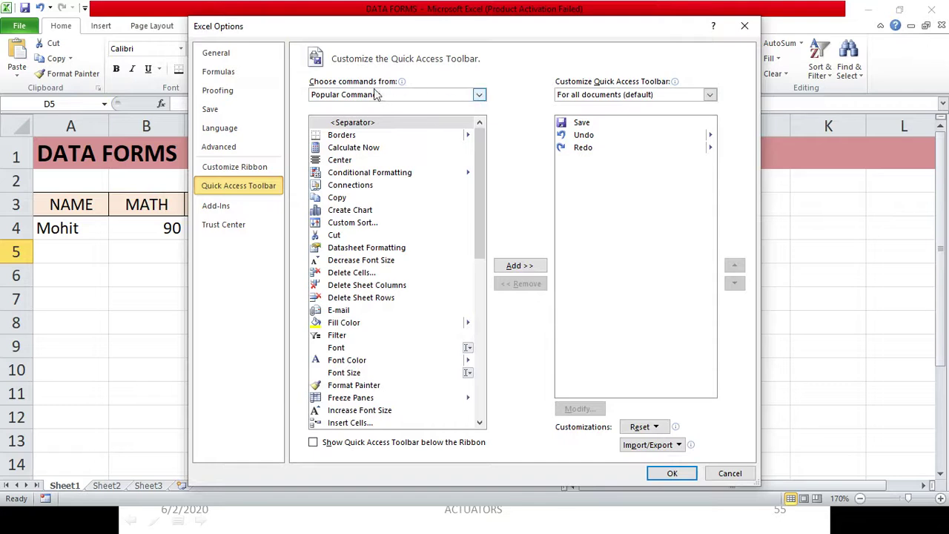
left_click(479, 95)
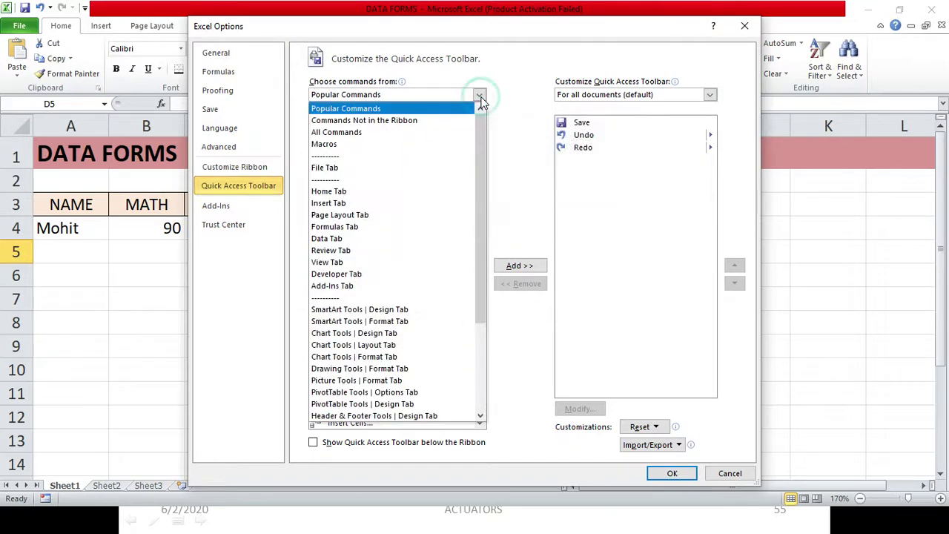
left_click(388, 122)
left_click_drag(482, 142, 498, 230)
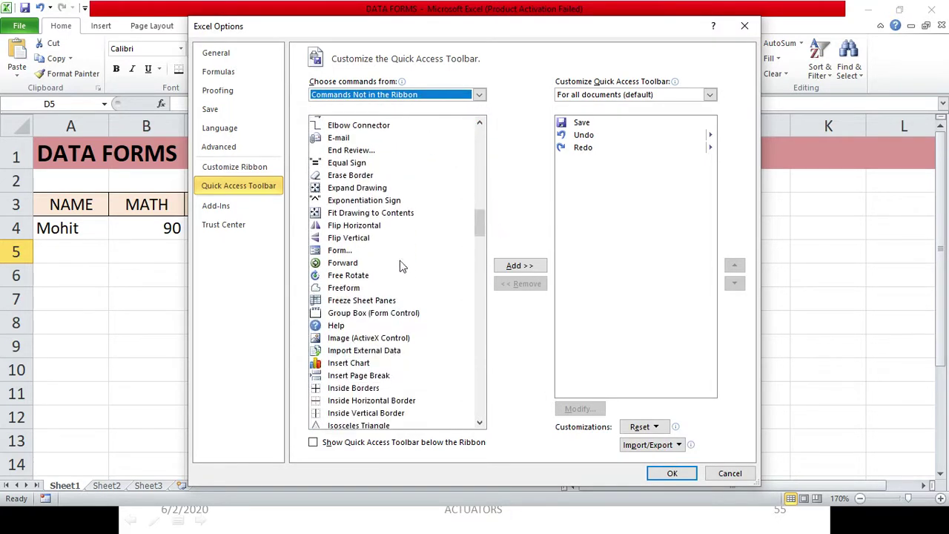
left_click(349, 252)
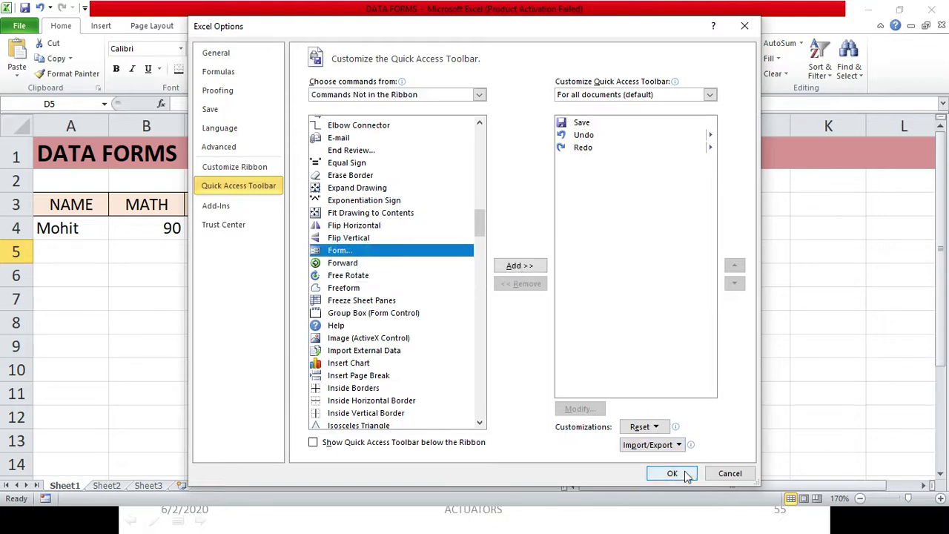
left_click(543, 265)
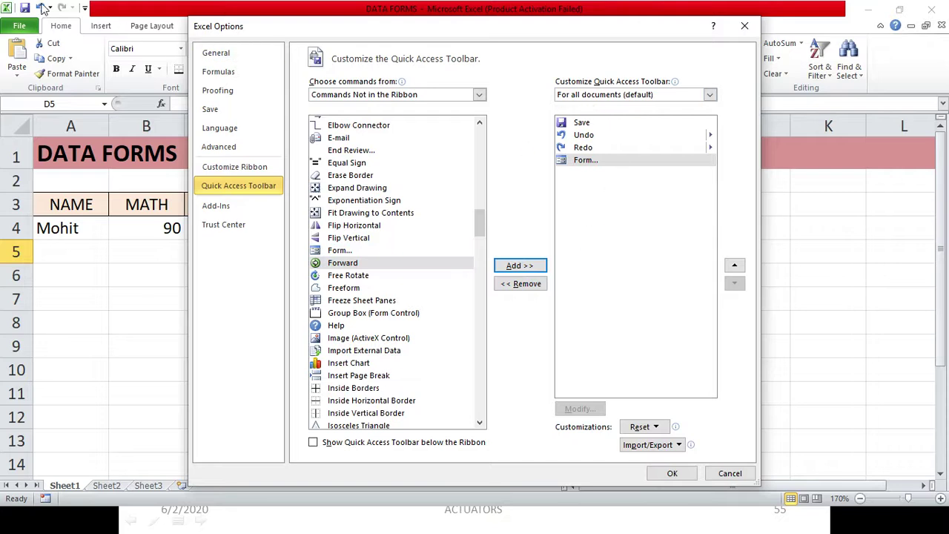
left_click(672, 473)
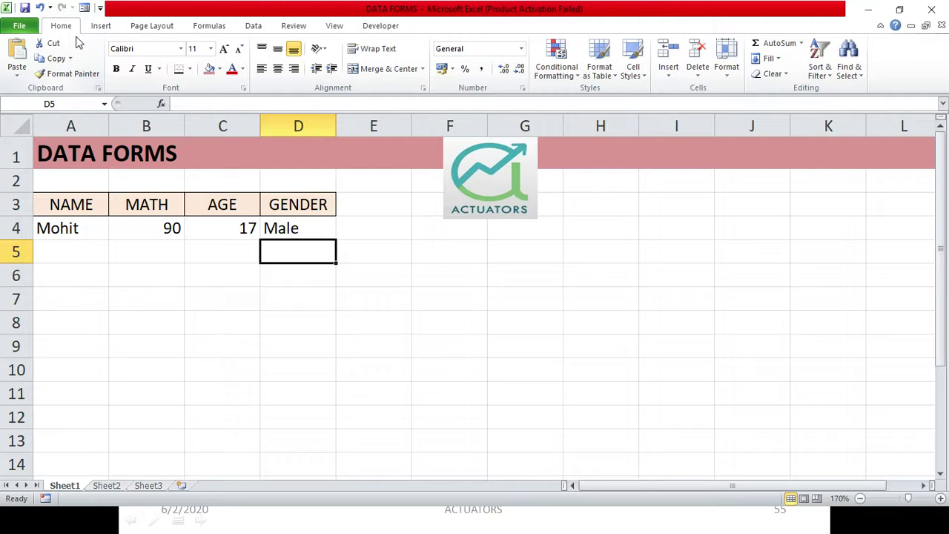
Convert the range A3:D4 into a table, treating the first row as headers.
left_click_drag(104, 209, 289, 231)
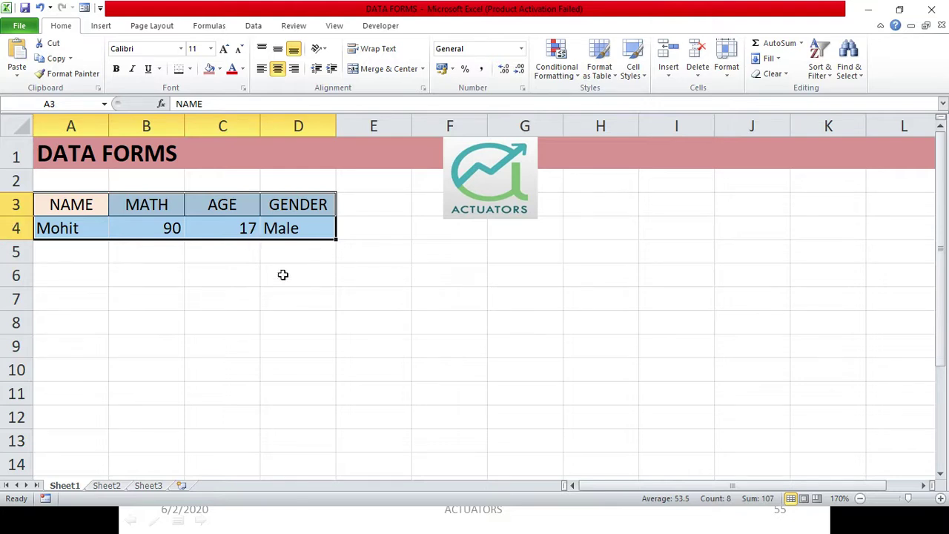
left_click(197, 229)
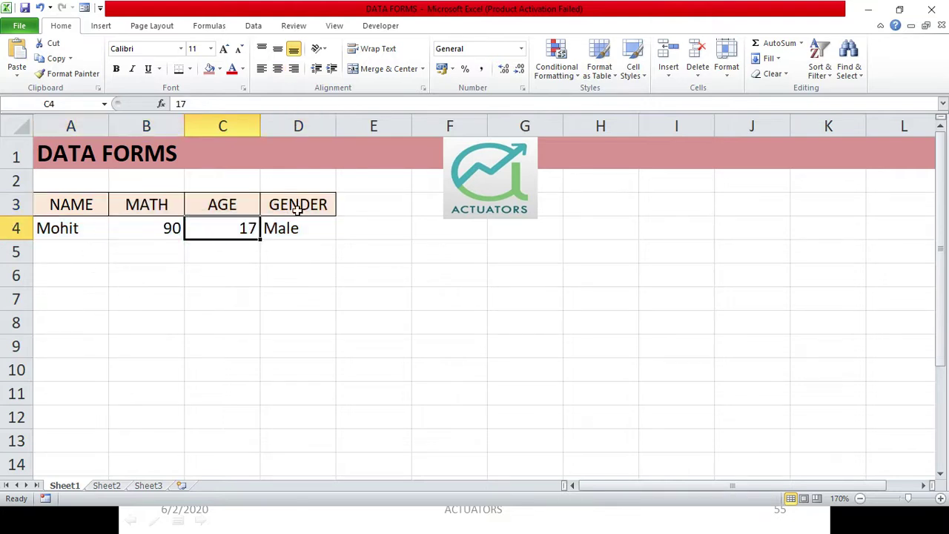
left_click(105, 31)
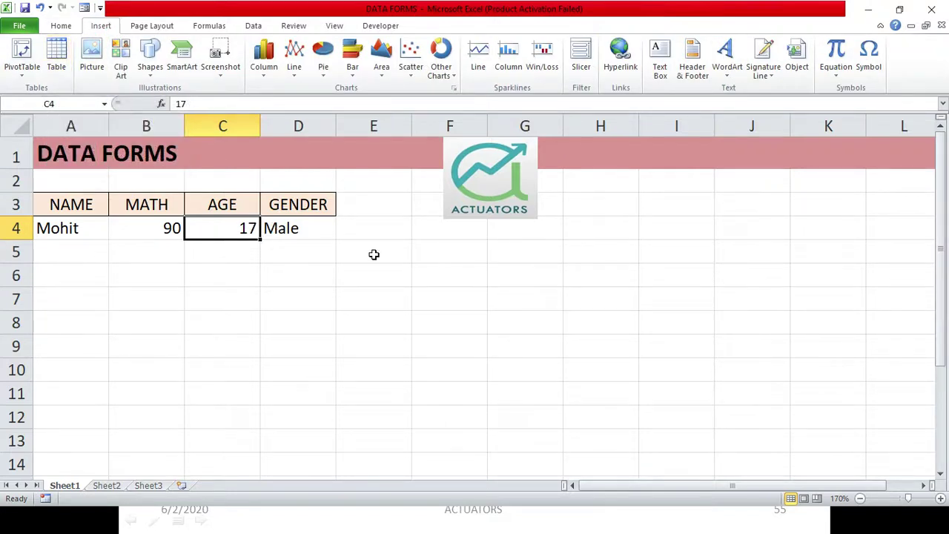
key("ctrl+t")
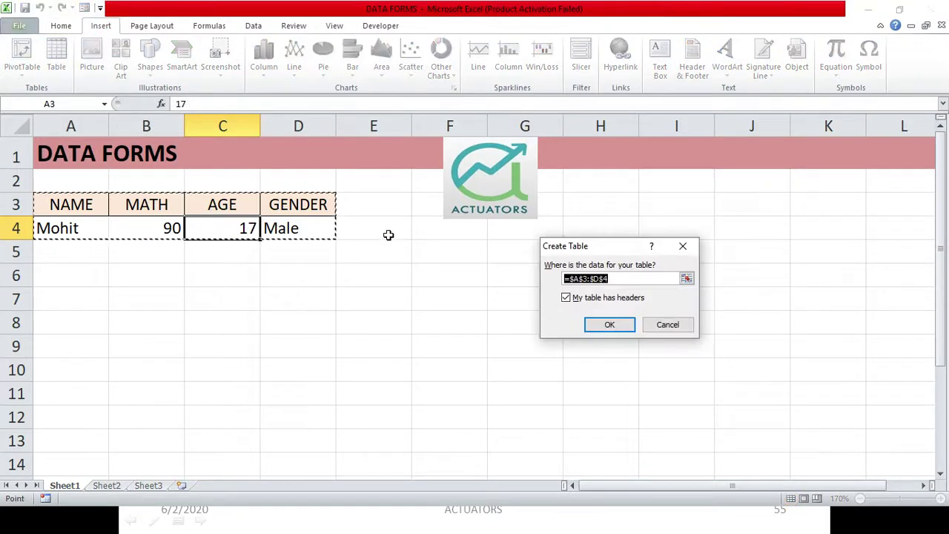
left_click_drag(567, 252, 467, 177)
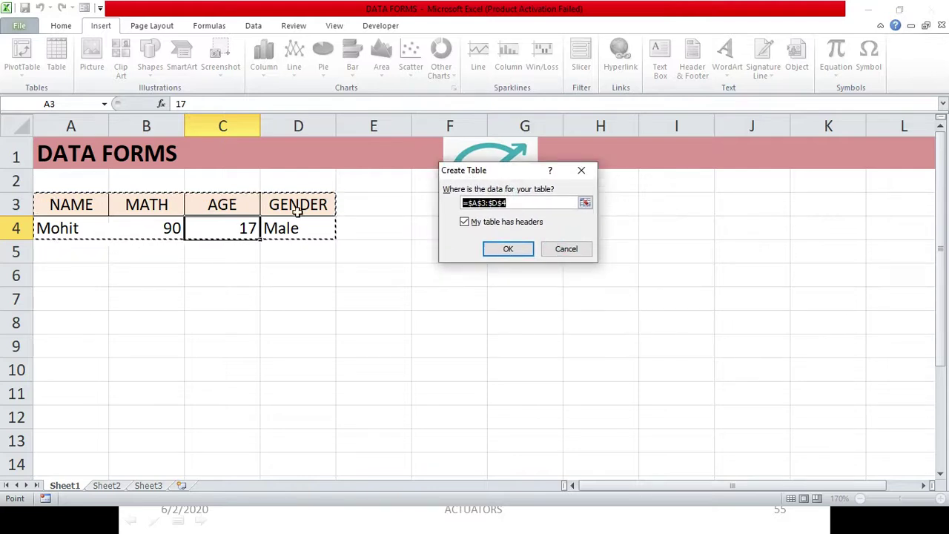
left_click(507, 250)
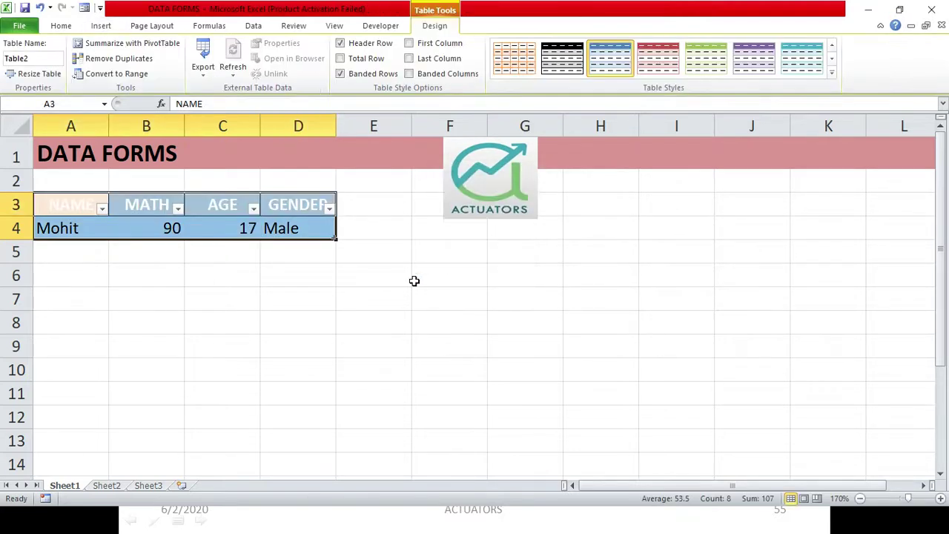
Apply the first plain style of the Light group to the table, so the headers keep their original formatting.
left_click(832, 73)
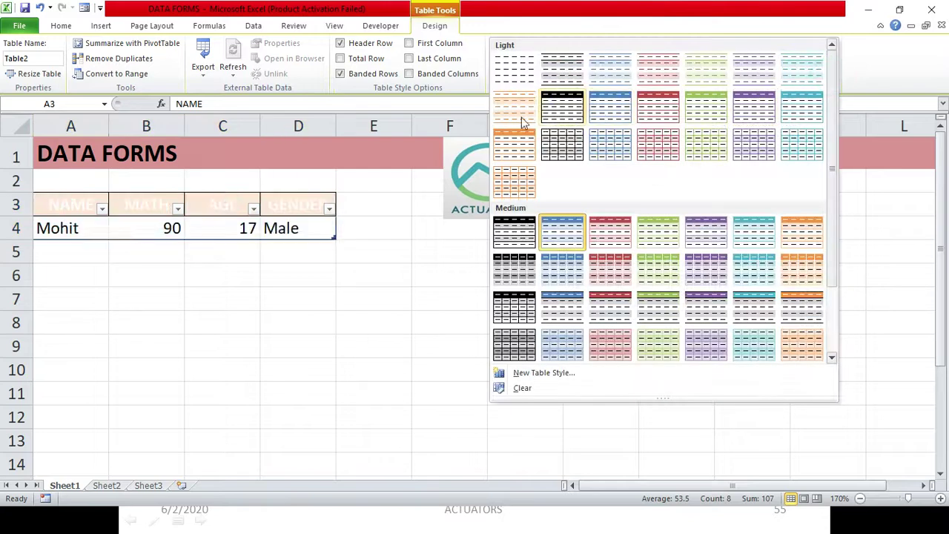
left_click(517, 72)
left_click(301, 272)
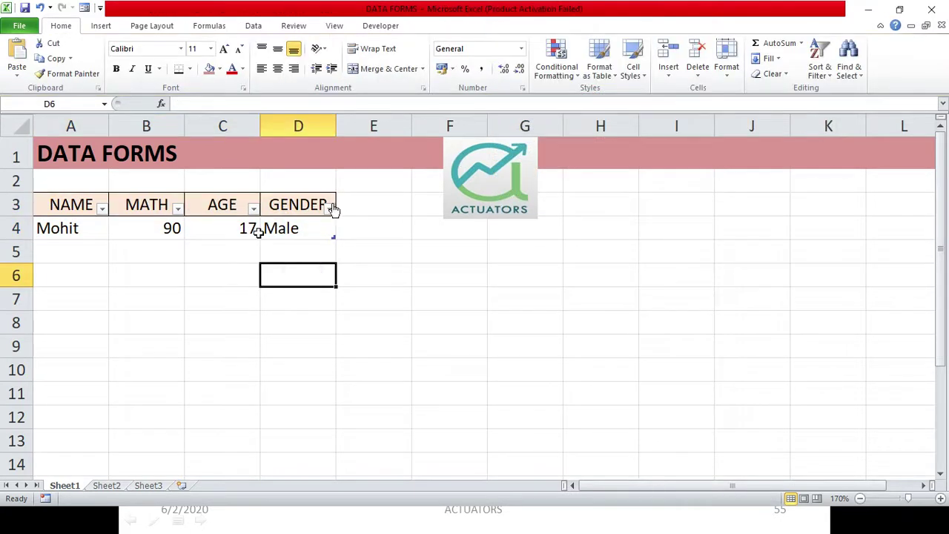
left_click(245, 229)
left_click(143, 228)
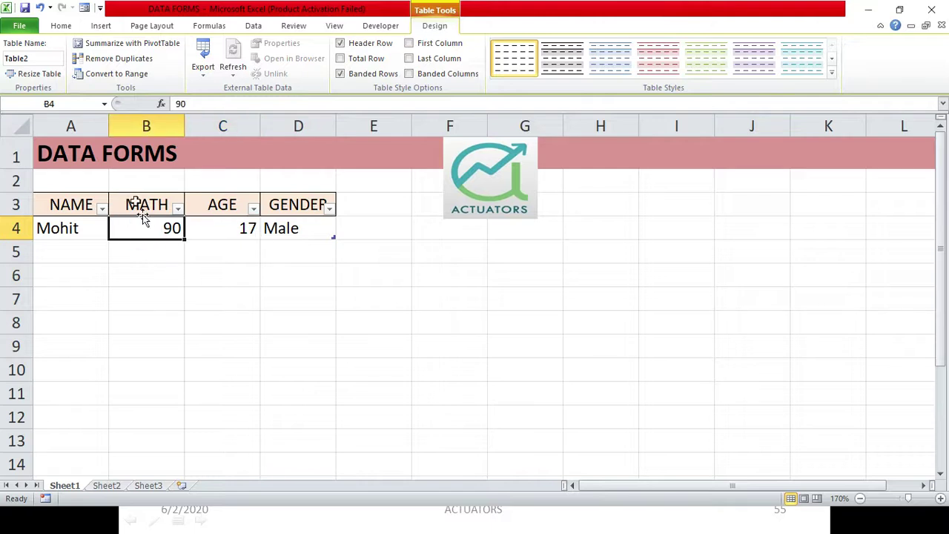
left_click(90, 227)
left_click(169, 236)
left_click(198, 233)
left_click(152, 225)
left_click(138, 207)
left_click(96, 206)
left_click(161, 224)
left_click(371, 324)
left_click(734, 275)
left_click(727, 235)
left_click(608, 299)
left_click(450, 364)
Try to open the data form with empty cell E7 outside the table selected.
left_click(374, 298)
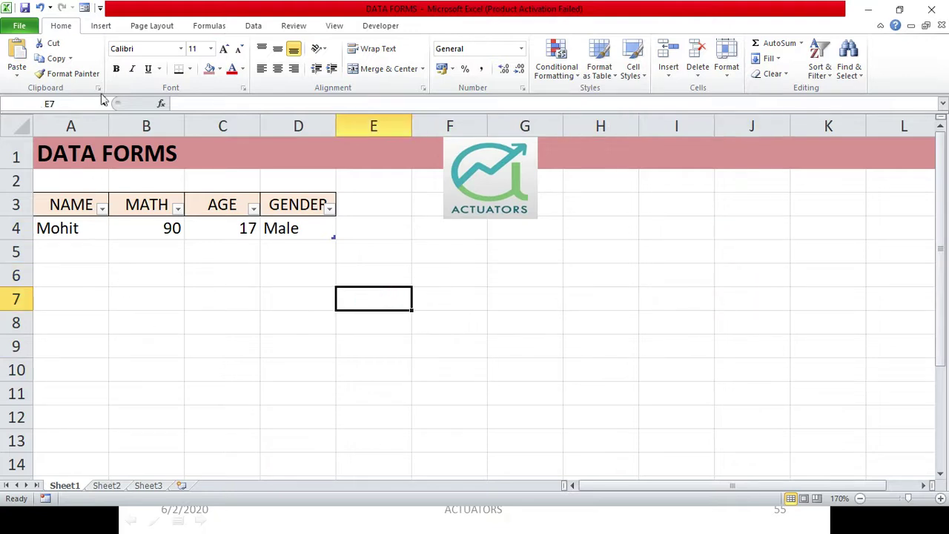
left_click(85, 8)
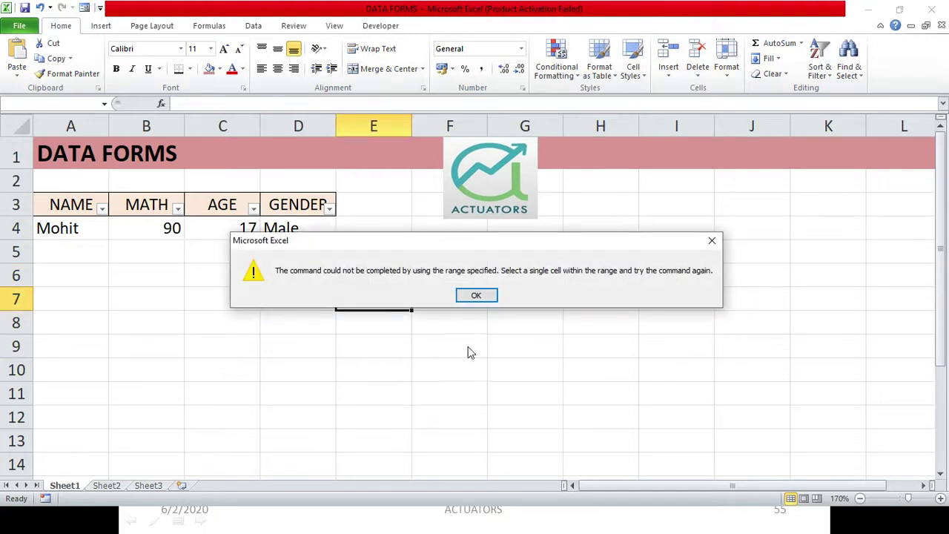
left_click(476, 296)
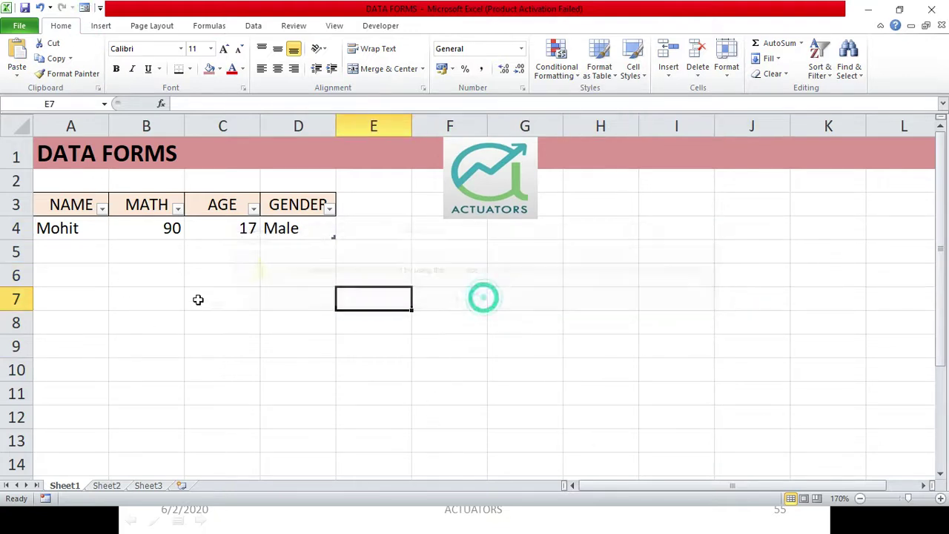
Open the data form from cell B4 inside the table and place its window beside the data.
left_click(146, 226)
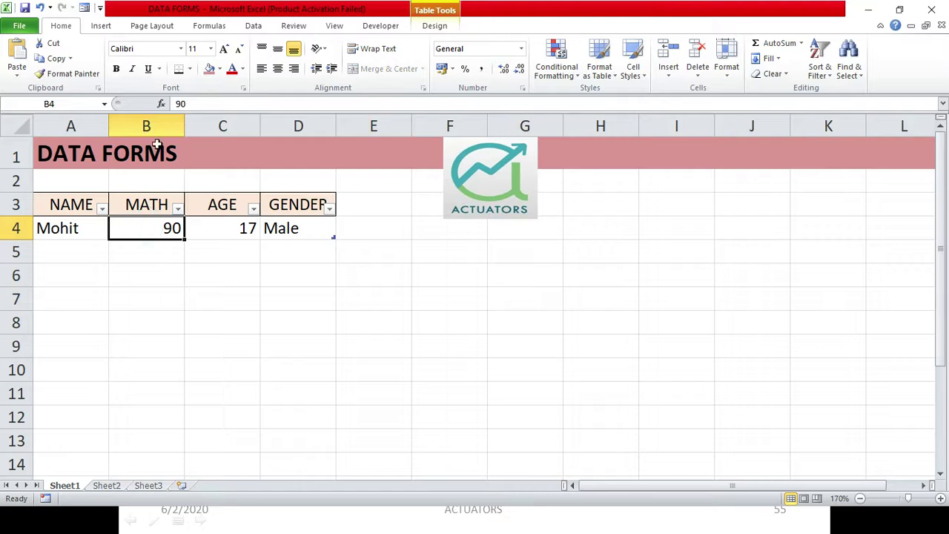
left_click(83, 7)
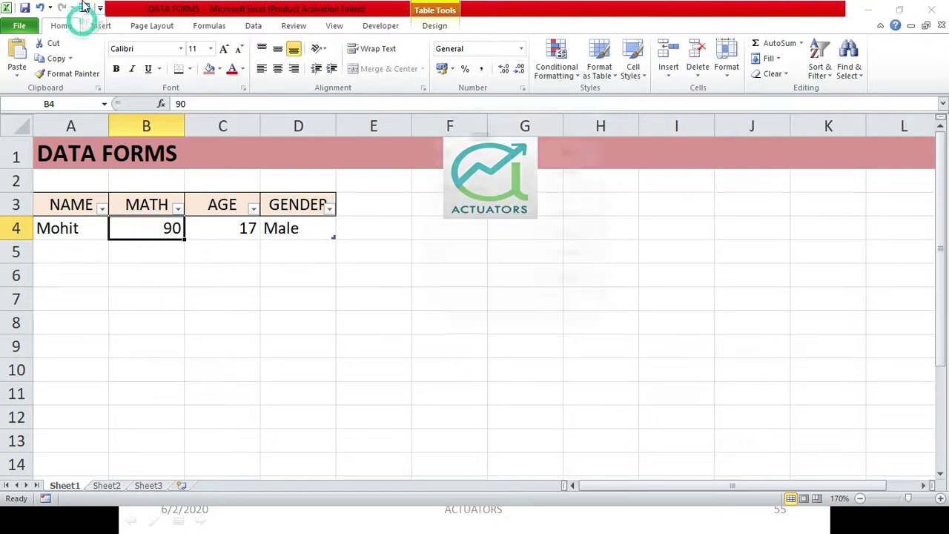
left_click_drag(493, 111, 498, 142)
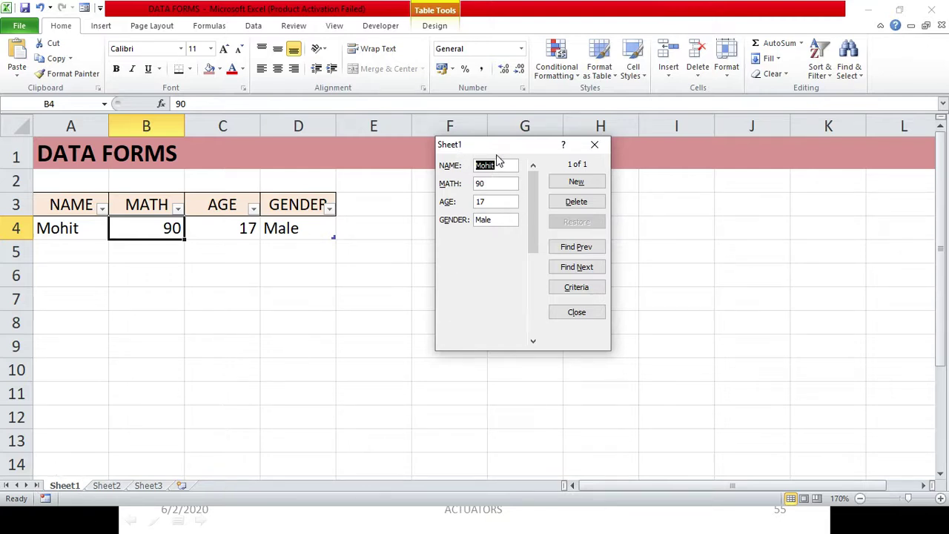
left_click(509, 244)
left_click_drag(529, 216, 531, 190)
Add a second record through the data form: the student's first name, MATH 87, AGE 17 and GENDER Male.
left_click(586, 182)
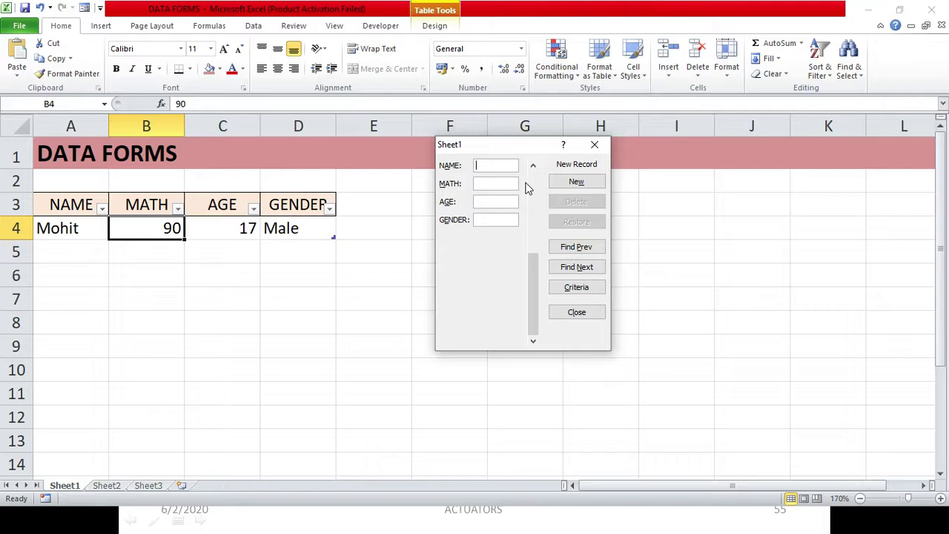
type("Praveen")
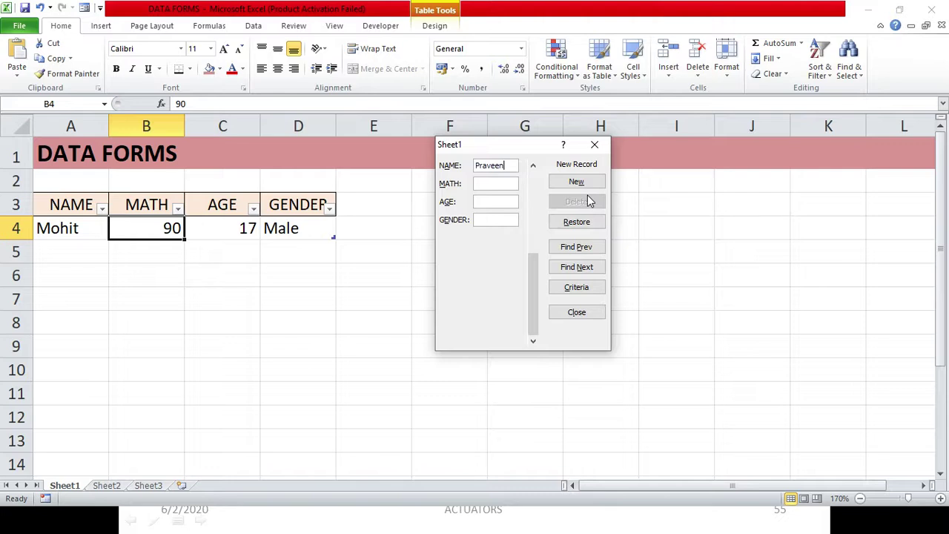
key("Tab")
type("87")
type("17")
type("Male")
left_click(595, 185)
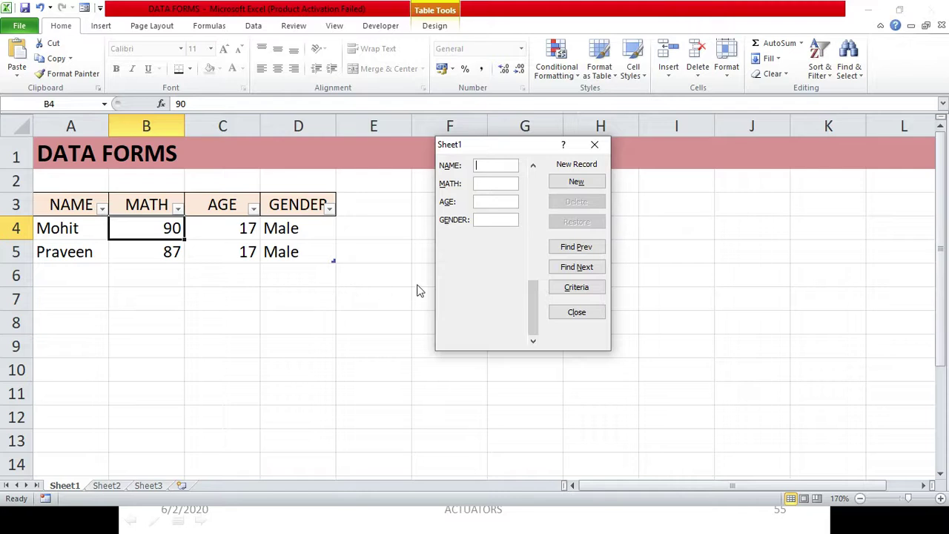
Add a third record through the data form: the student's first name, MATH 80, AGE 17 and GENDER Female.
left_click_drag(528, 313, 532, 184)
left_click(573, 182)
type("Shivangee")
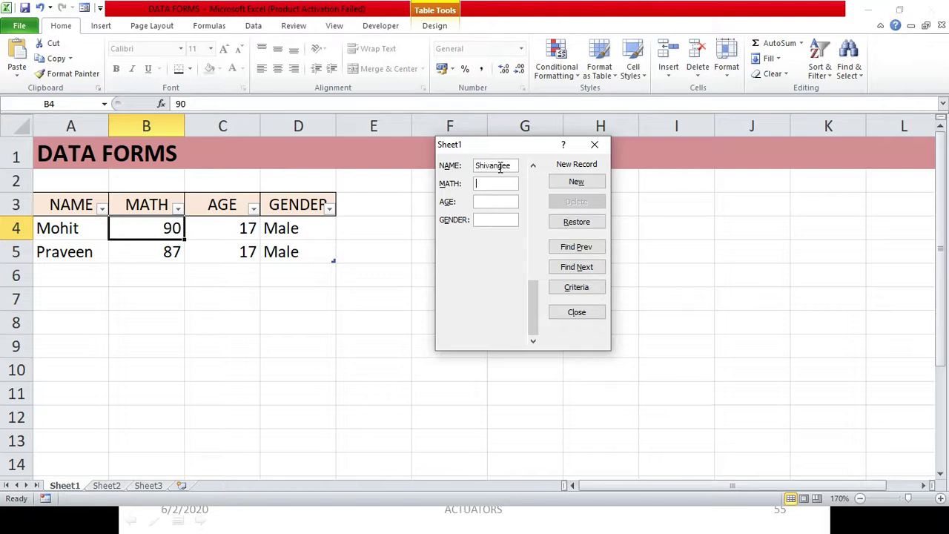
type("80")
key("Tab")
type("17")
type("Fe")
type("male")
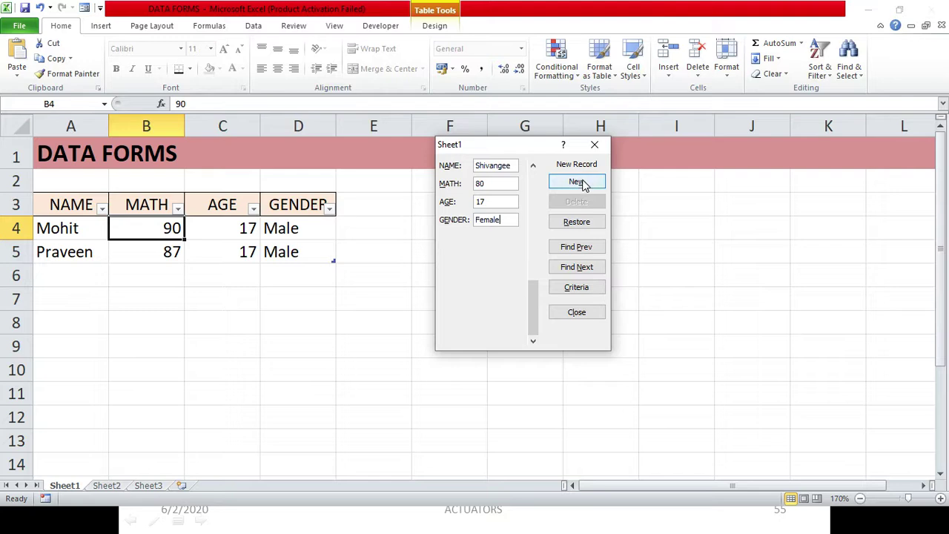
left_click(583, 184)
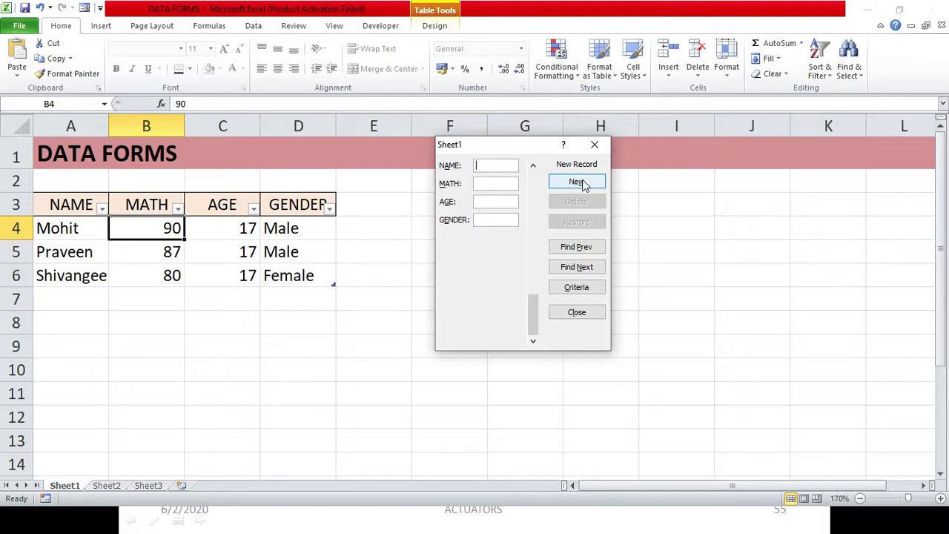
Browse backward and forward through the existing records in the data form.
left_click(573, 251)
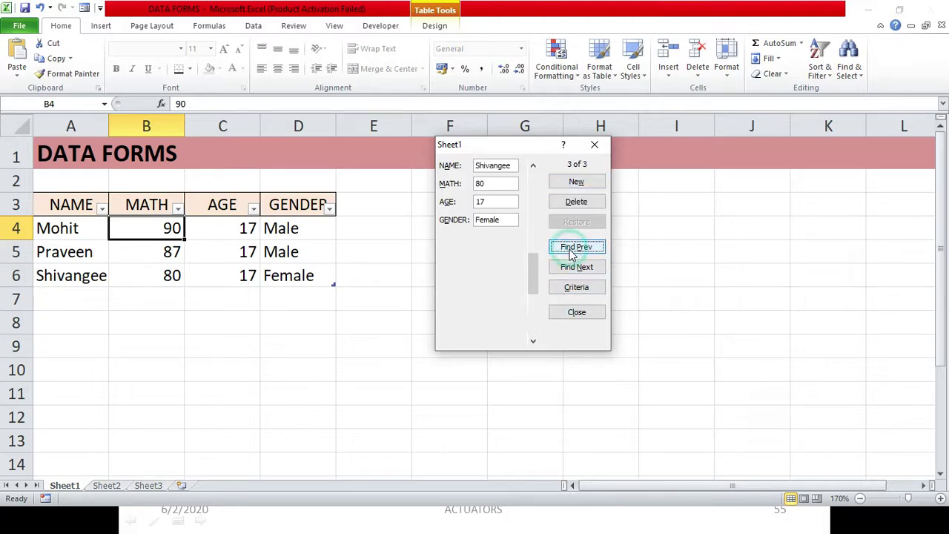
left_click(576, 267)
left_click(574, 252)
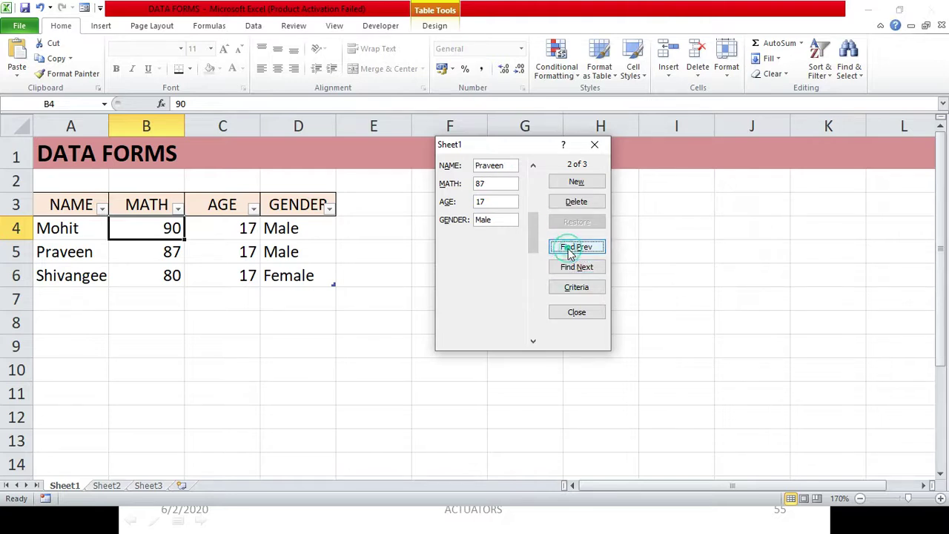
Step back through the data form to the first record in the table.
left_click(572, 252)
left_click(531, 198)
left_click_drag(533, 225, 530, 206)
left_click(585, 249)
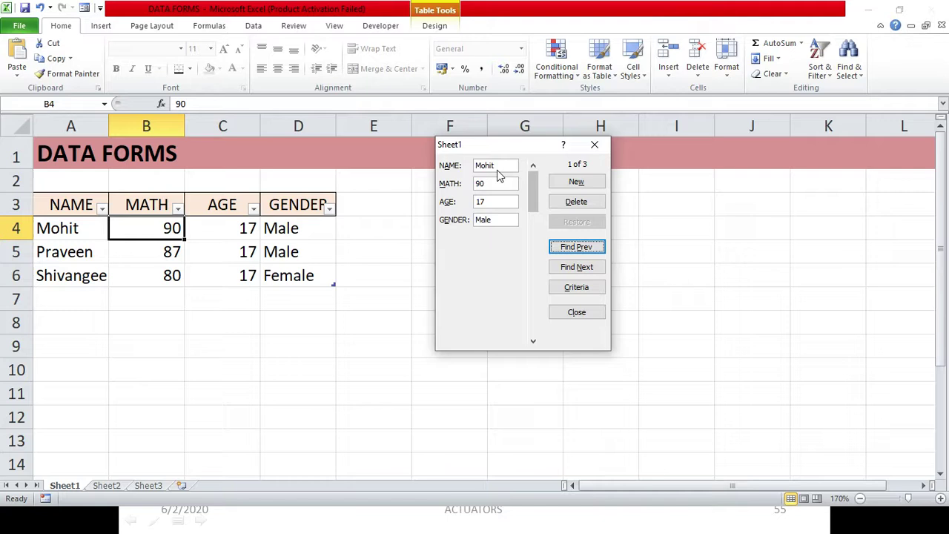
Move forward to the third record in the data form and permanently delete it.
left_click(589, 270)
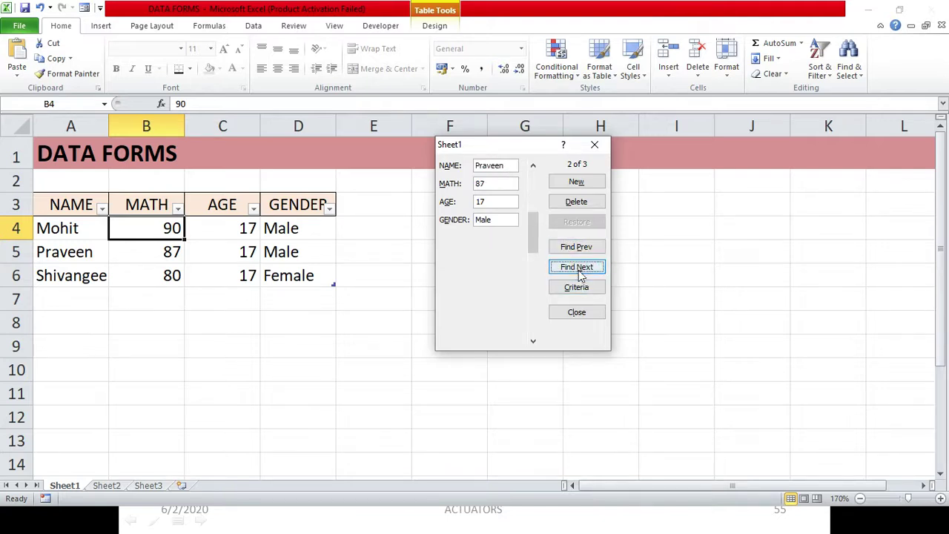
left_click(582, 272)
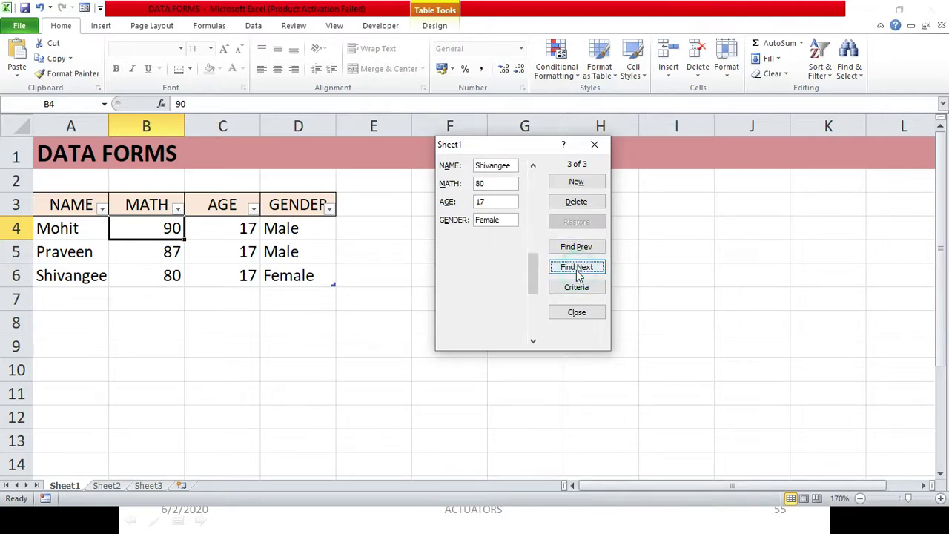
left_click(578, 205)
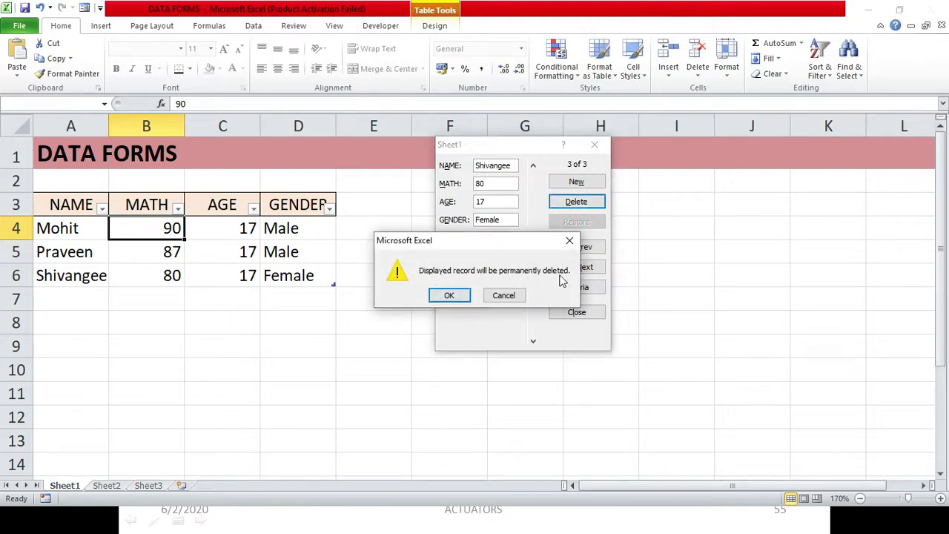
left_click(449, 295)
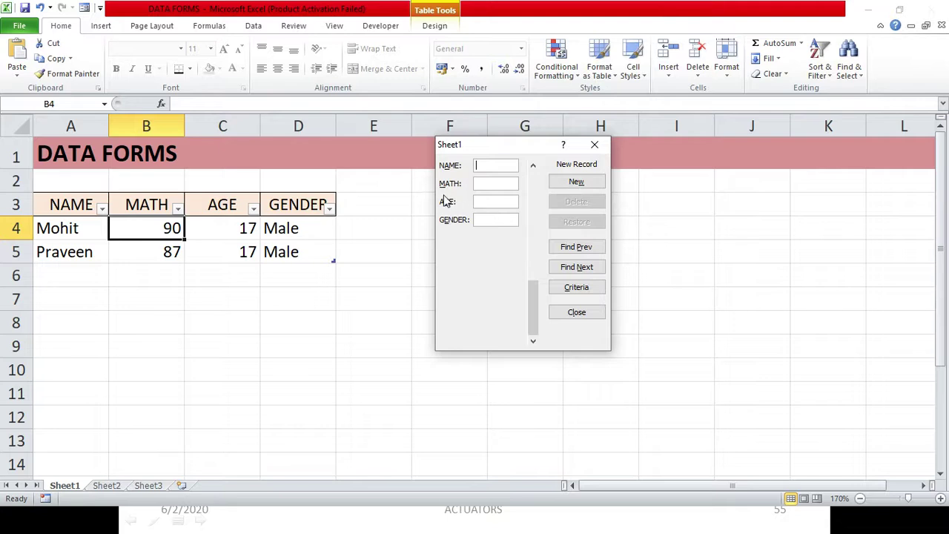
Search the data form using the first student's name as the NAME criterion, checking for matches in both directions.
left_click(558, 291)
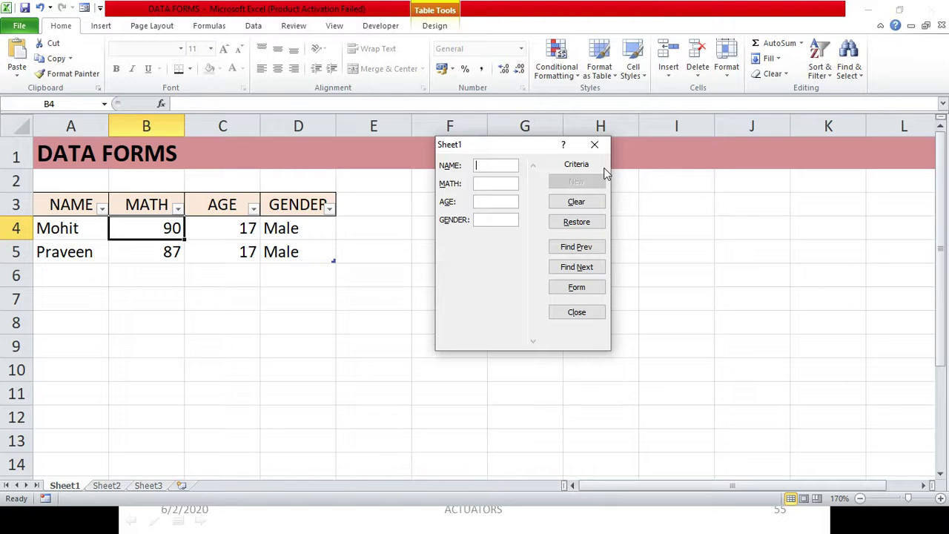
type("Mohit")
left_click(586, 270)
left_click(581, 251)
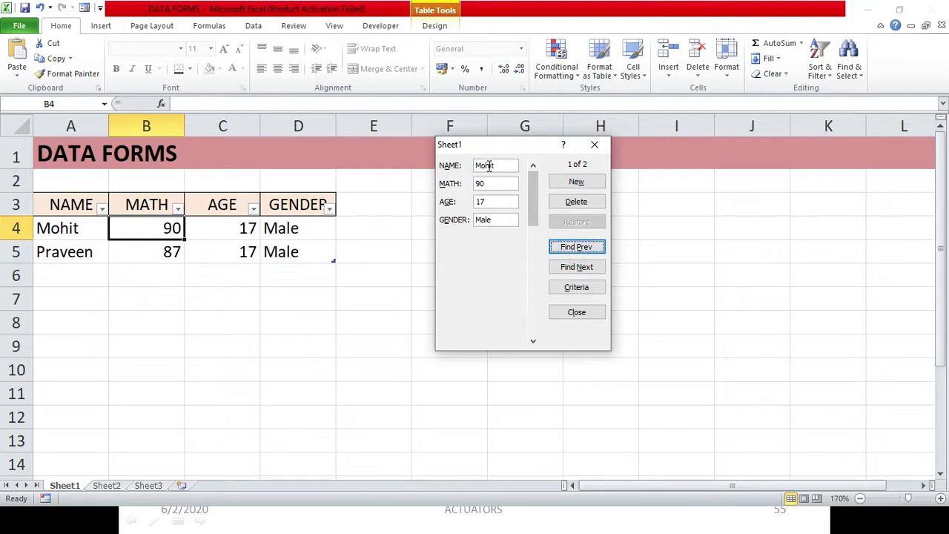
left_click(584, 268)
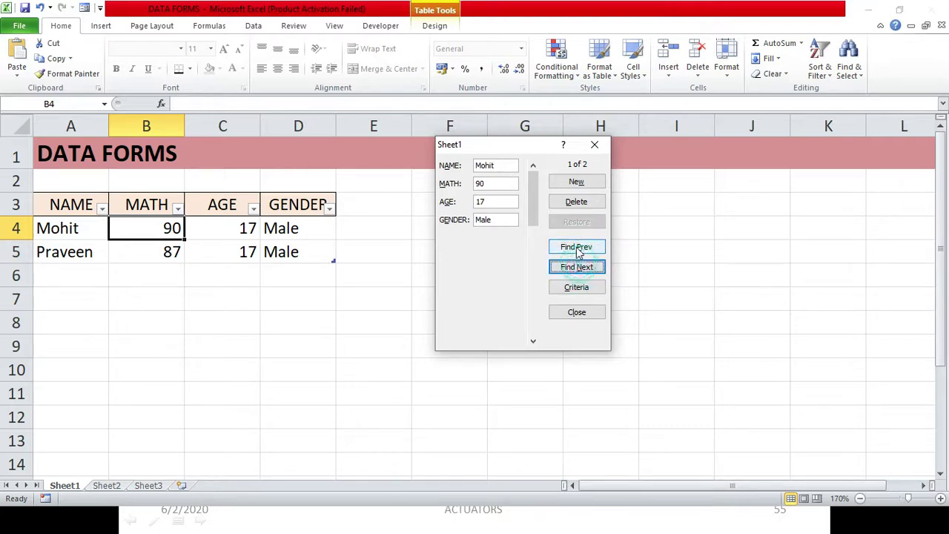
left_click(575, 250)
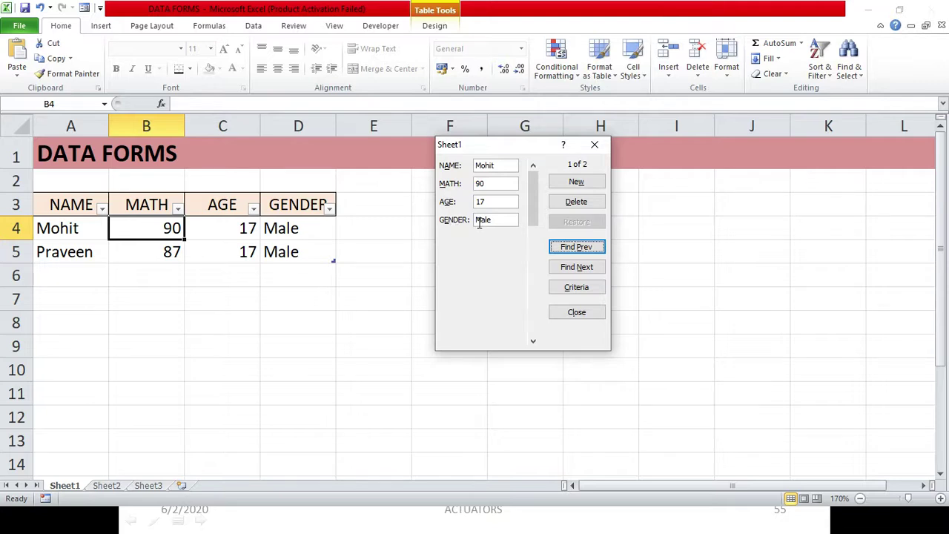
Change the first record's MATH value to 900 in the data form, and restore the record without saving the edit.
left_click(487, 183)
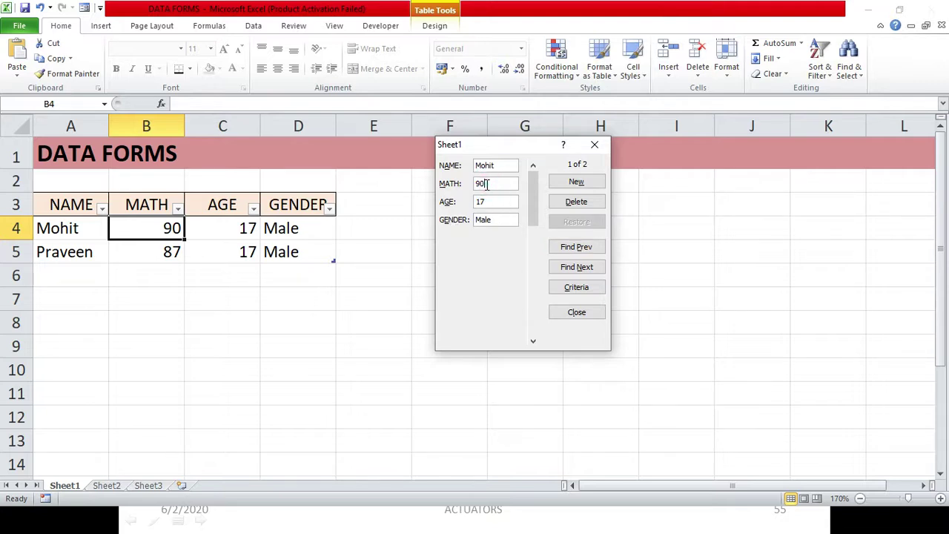
type("0")
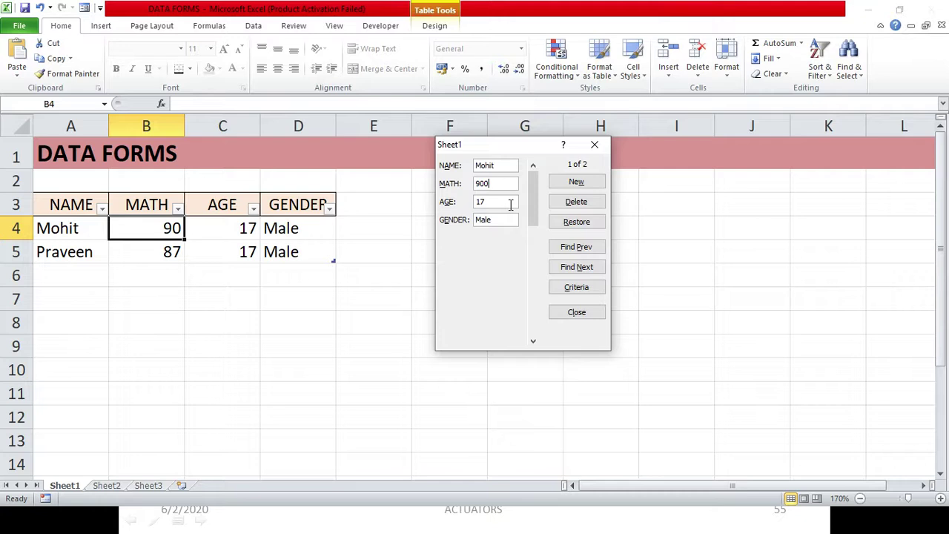
left_click(510, 204)
left_click(571, 227)
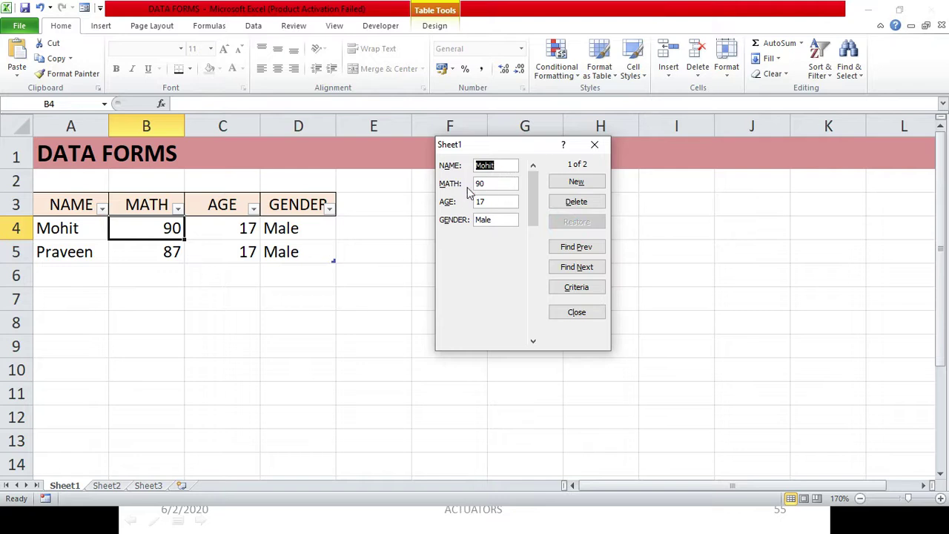
Set the AGE of the first record to 18 through the data form.
left_click(487, 185)
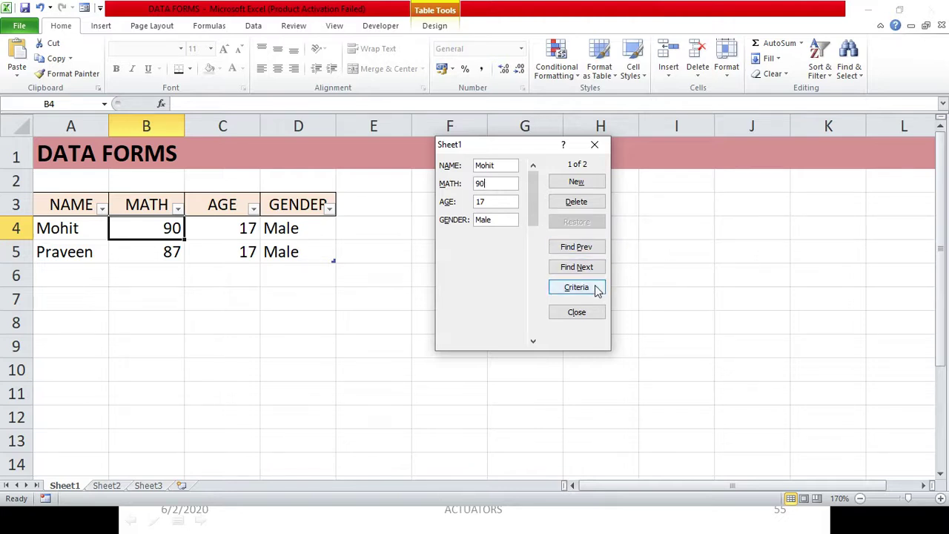
mouse_move(536, 216)
left_mouse_down()
mouse_move(536, 294)
mouse_move(548, 212)
left_mouse_up()
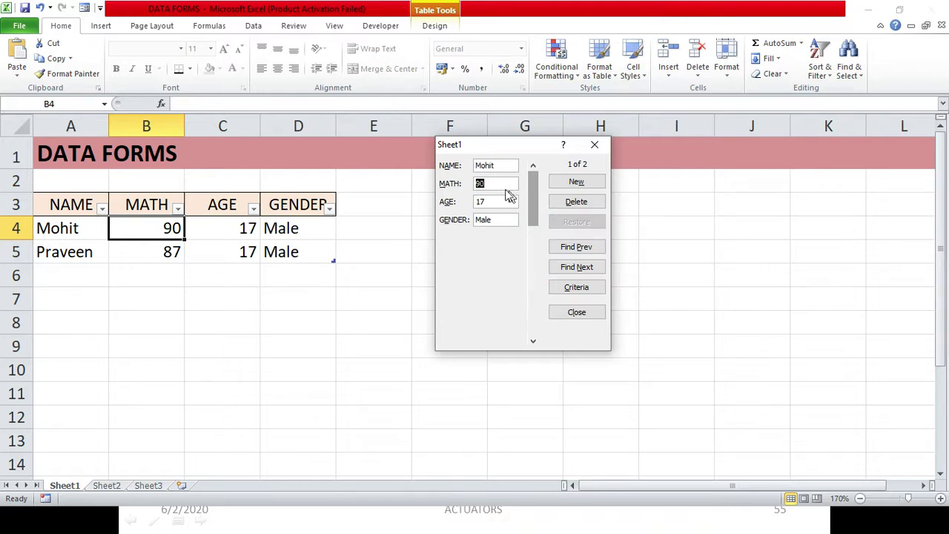
left_click(486, 202)
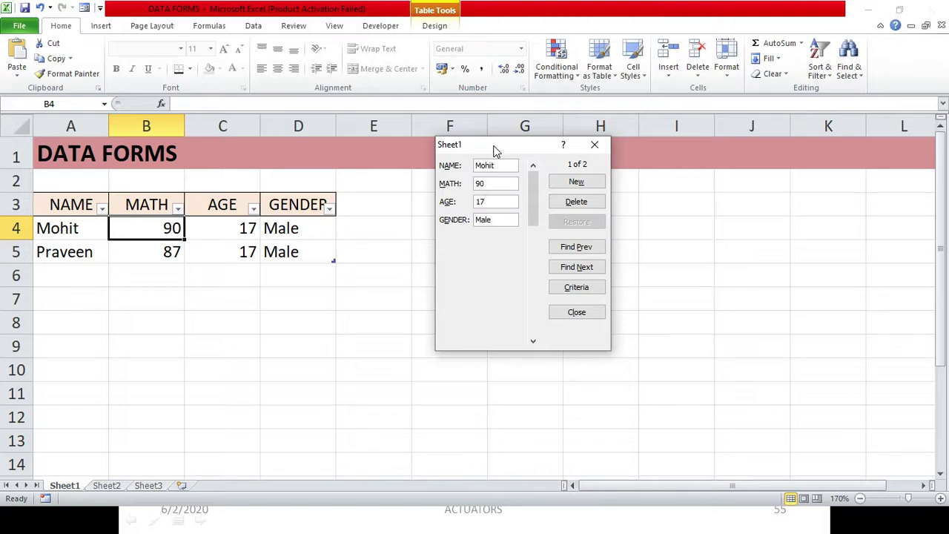
key("BackSpace")
type("8")
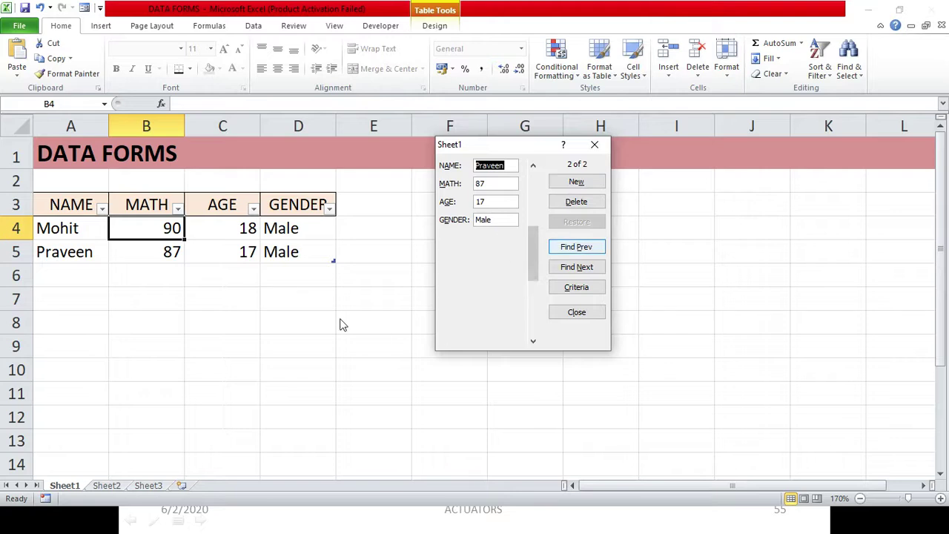
Add the deleted student's record again with first name, MATH 80, AGE 17 and GENDER Female, and close the data form.
left_click(579, 183)
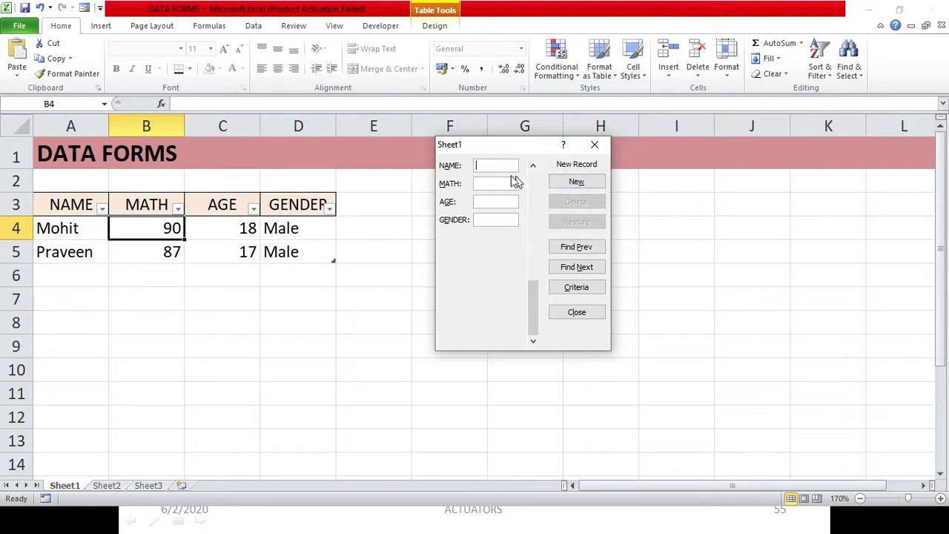
type("Shivangee")
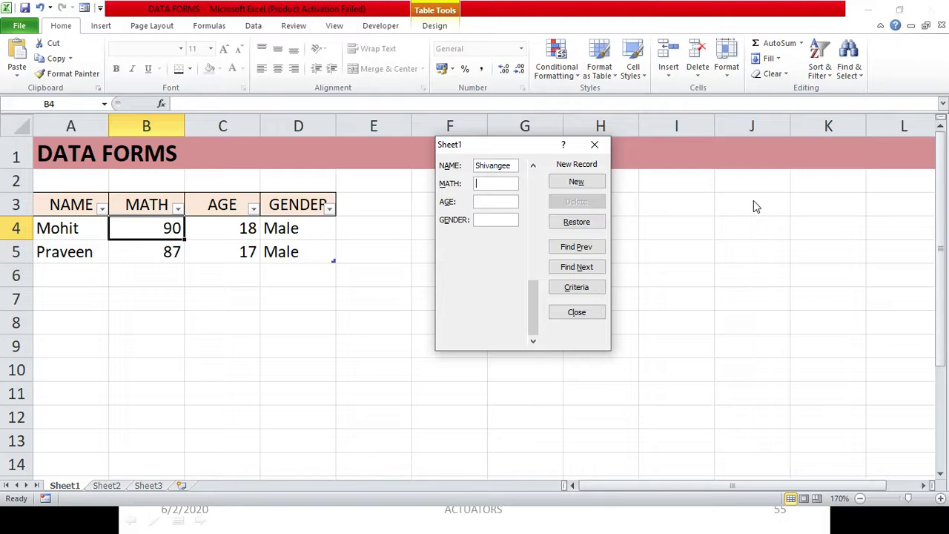
type("80")
key("Tab")
type("17")
key("Tab")
type("Female")
left_click(570, 183)
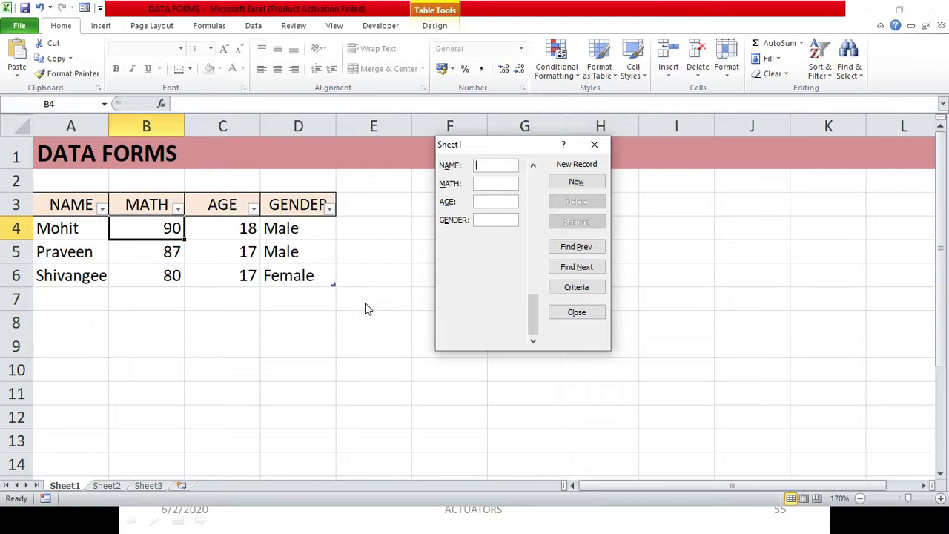
left_click(594, 145)
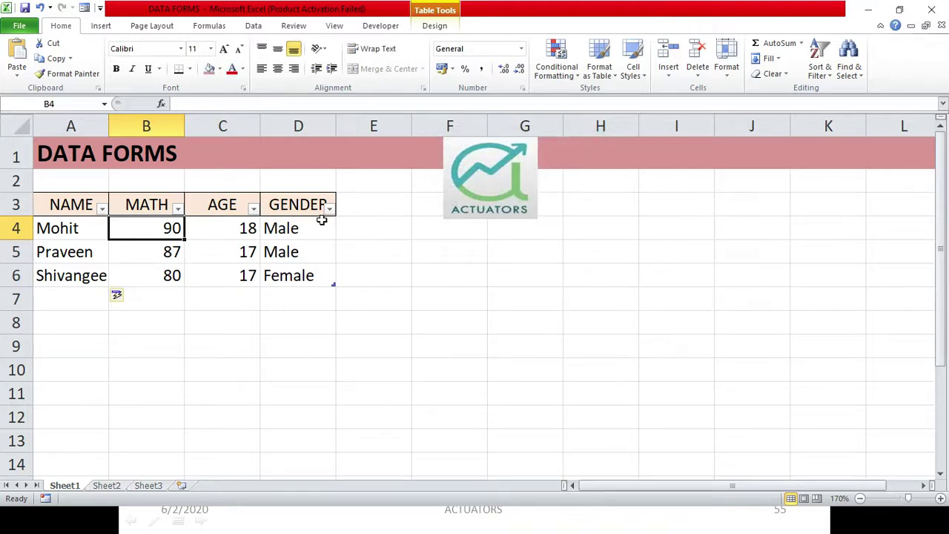
Set up data validation on the MATH cells B4:B6 allowing only whole numbers between 0 and 100.
left_click(159, 224)
left_click_drag(160, 224, 160, 284)
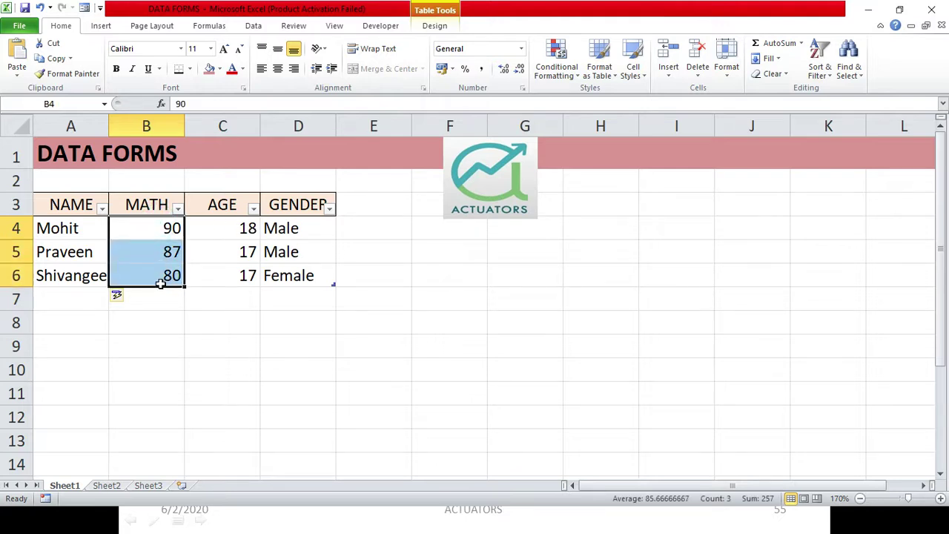
left_click(252, 27)
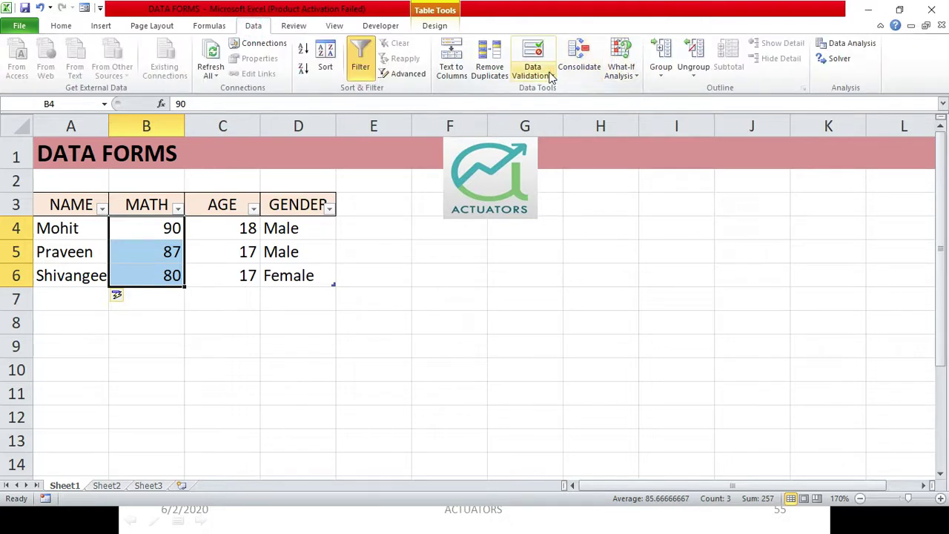
left_click(549, 76)
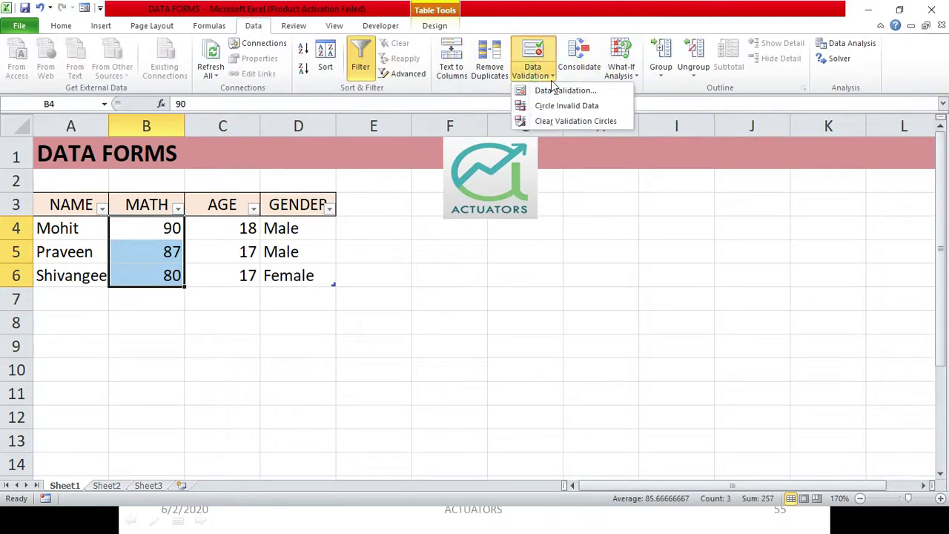
left_click(552, 90)
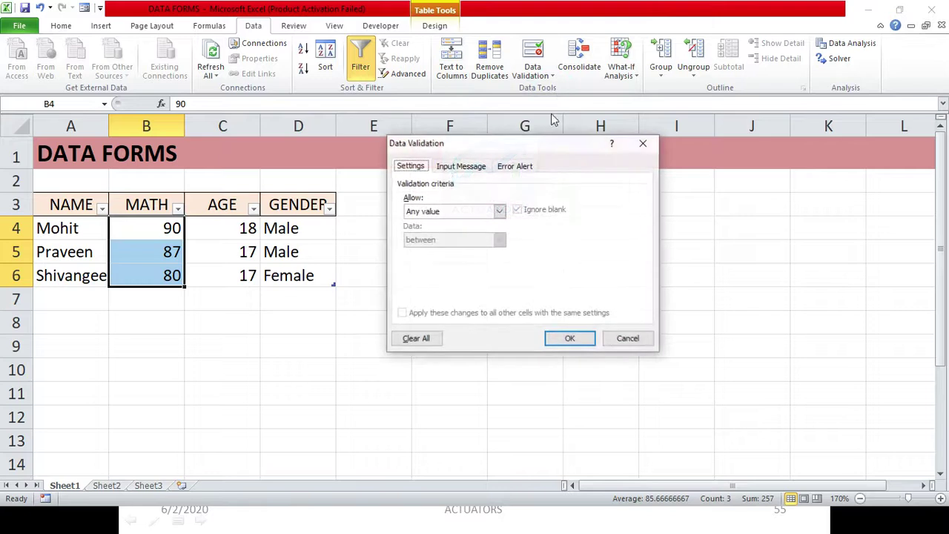
left_click(500, 211)
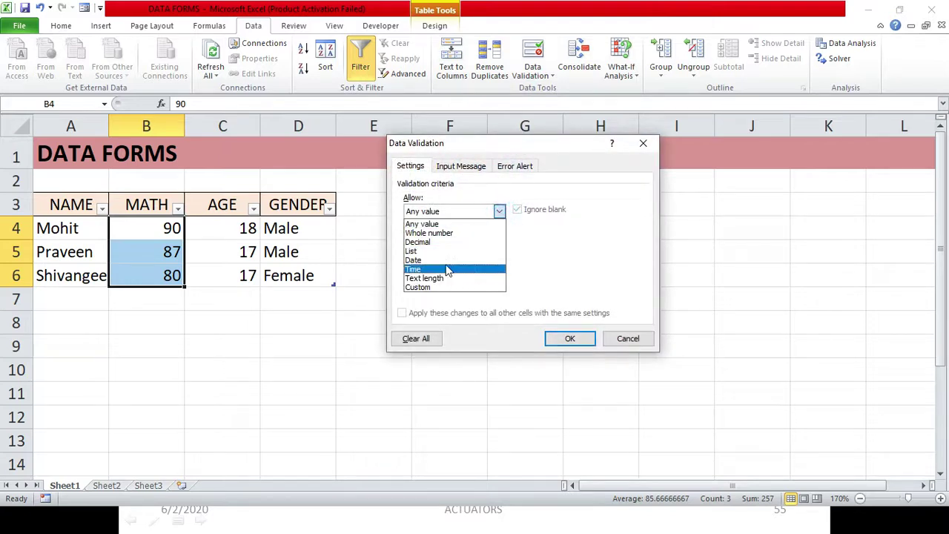
left_click(431, 235)
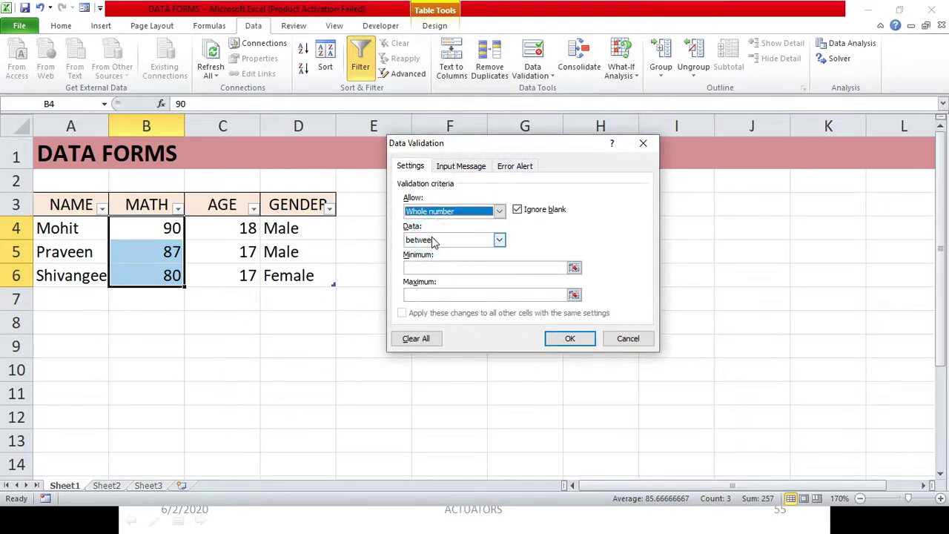
left_click(414, 267)
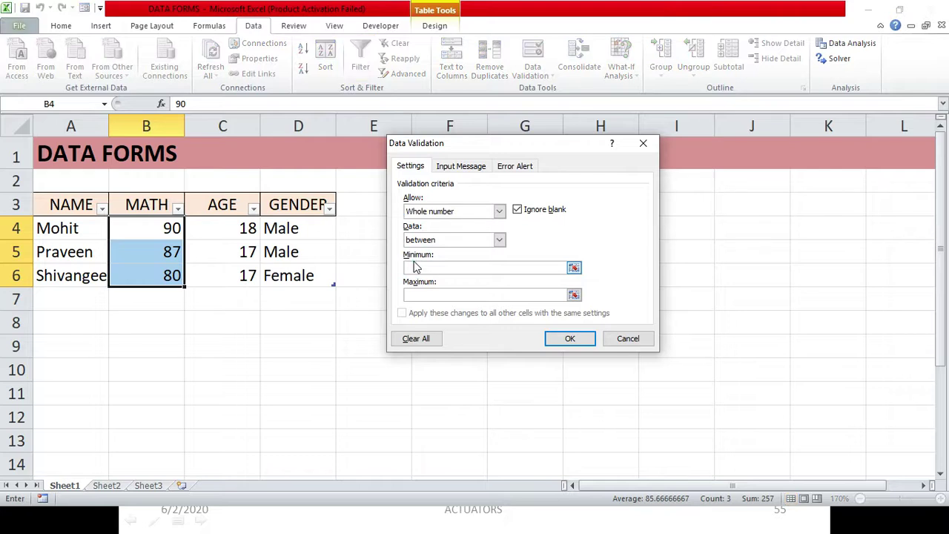
type("0")
key("Tab")
type("100")
Give the validation rule the error message "BETWEEN 0 AND 100" and apply it to the MATH cells.
left_click(519, 169)
left_click(550, 276)
type("B")
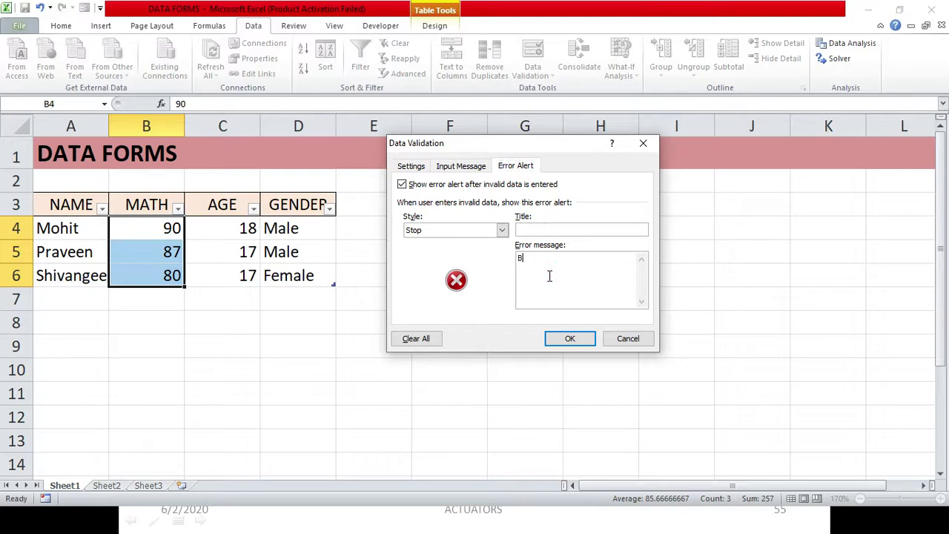
type("ETWEEN")
key("BackSpace")
key("BackSpace")
key("BackSpace")
key("BackSpace")
type("WEEN 0 AND 100")
left_click(570, 339)
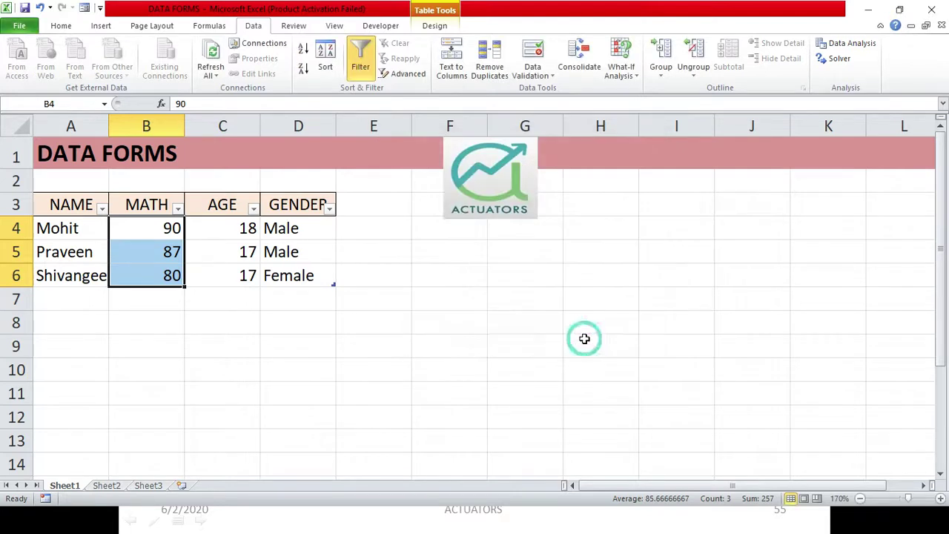
Reopen the data form from cell C6, try to add a record with NAME ABC and MATH 120, and retry the entry.
left_click(200, 267)
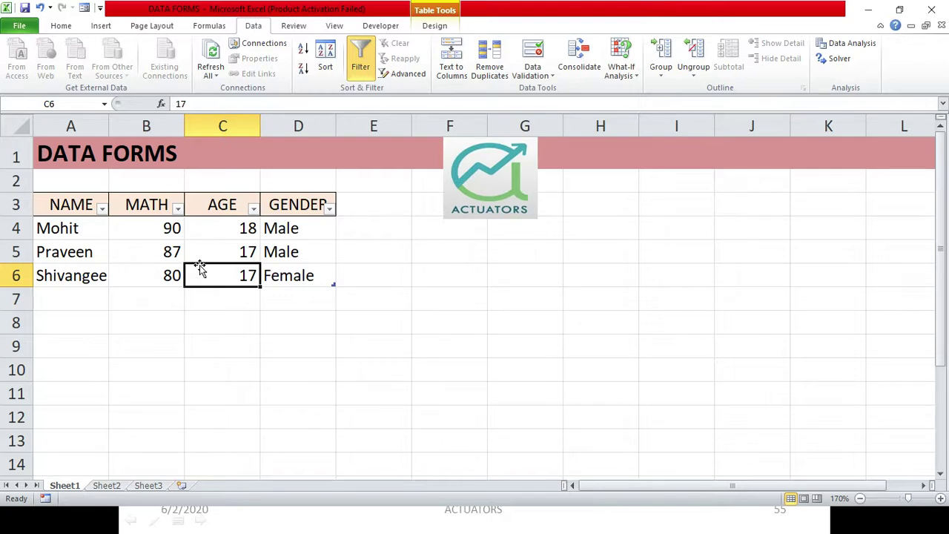
left_click(83, 9)
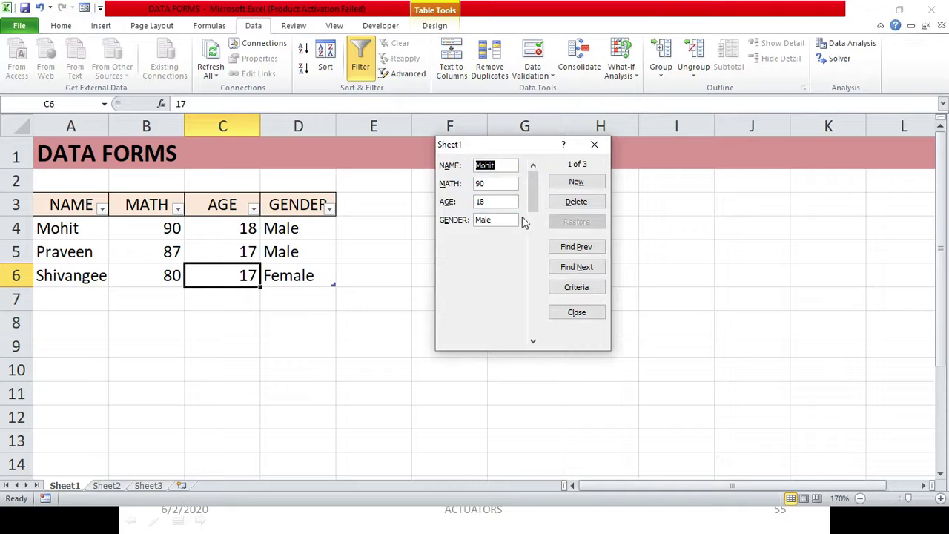
left_click(576, 182)
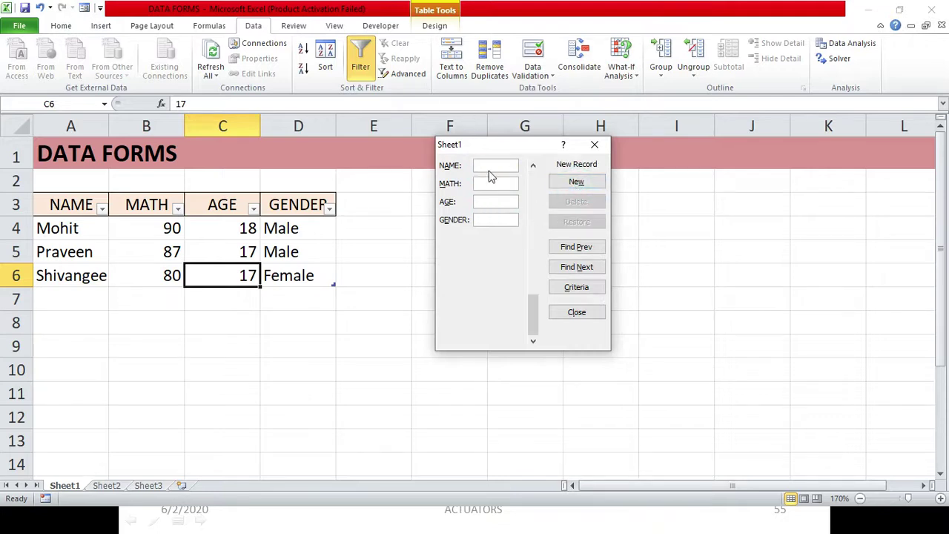
type("ABC")
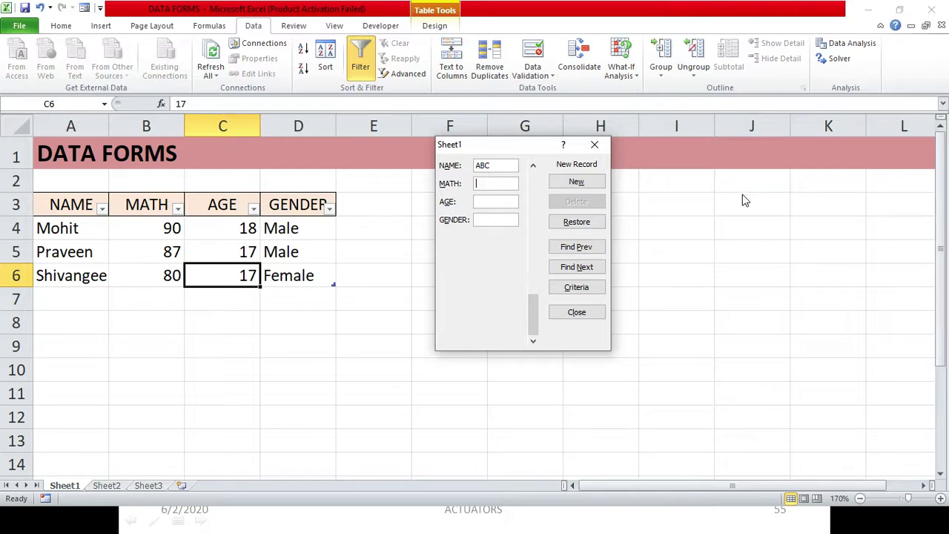
type("120")
key("Return")
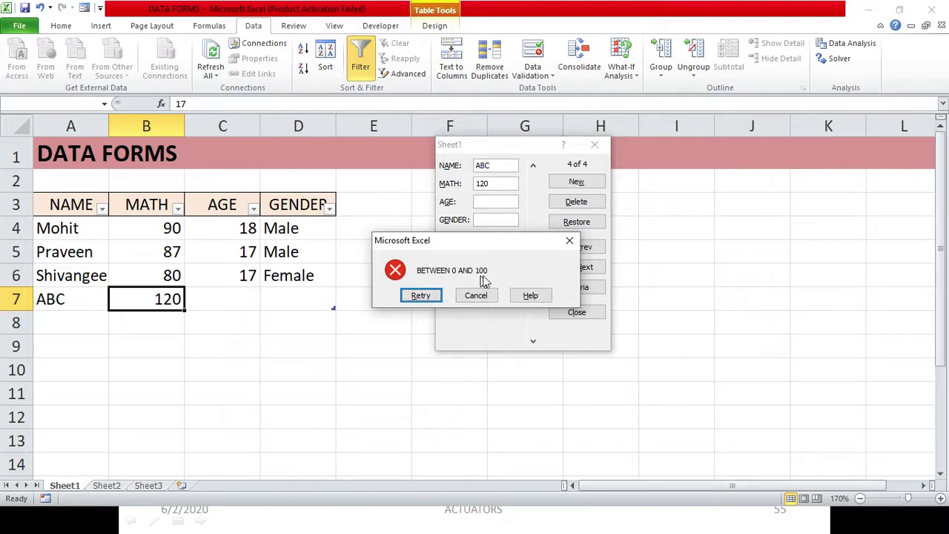
left_click(421, 296)
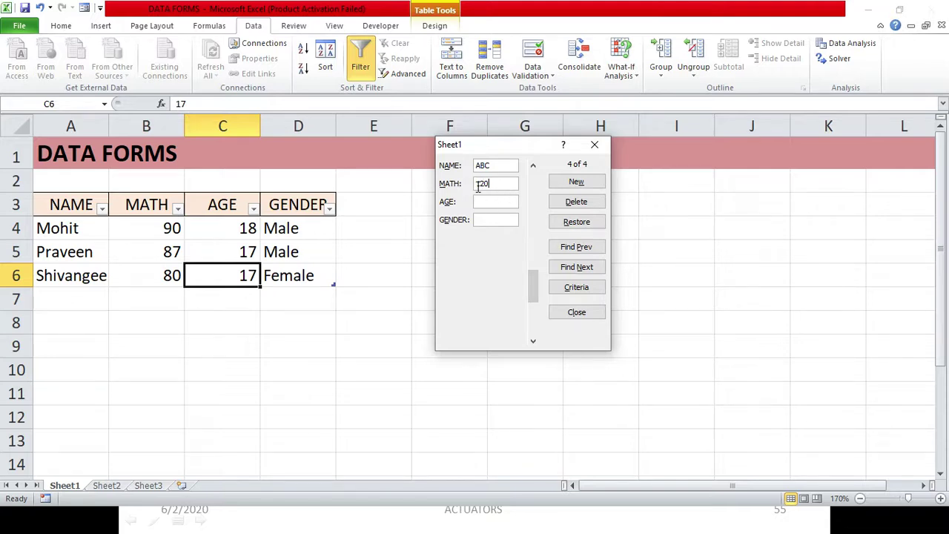
Change the new record's MATH value to 100 and submit the record in the data form.
key("BackSpace")
key("BackSpace")
type("00")
key("Return")
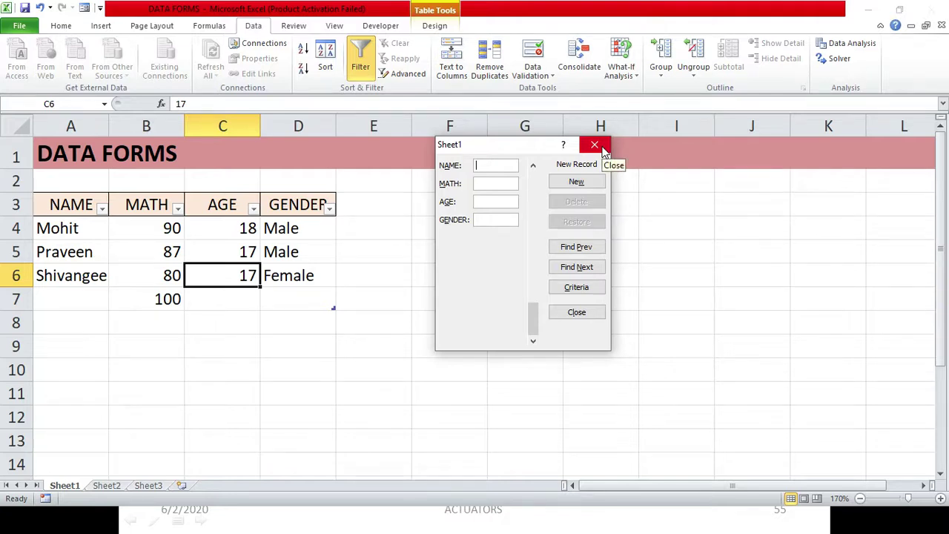
Search the student records with the criterion MATH >85 and browse backward and forward through the matches.
left_click(576, 290)
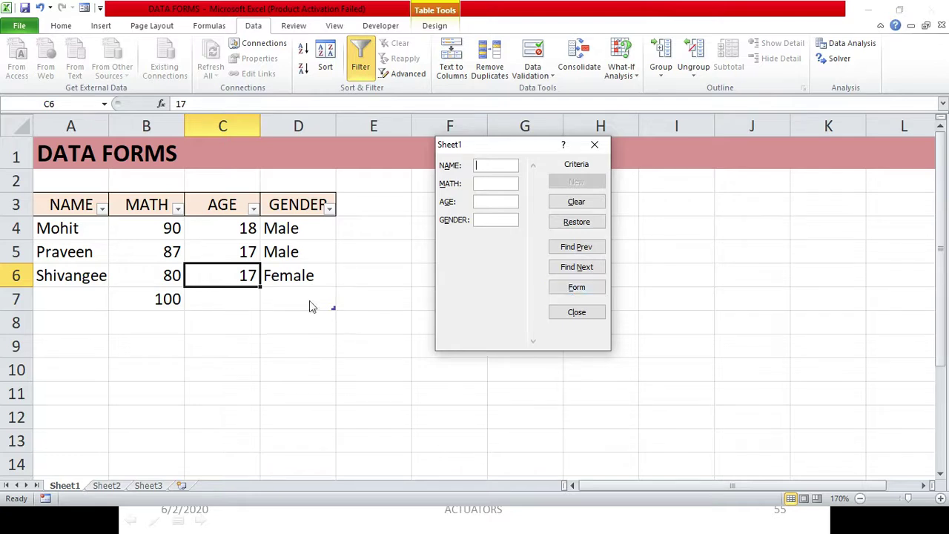
left_click(509, 183)
type(">")
type("85")
left_click(577, 247)
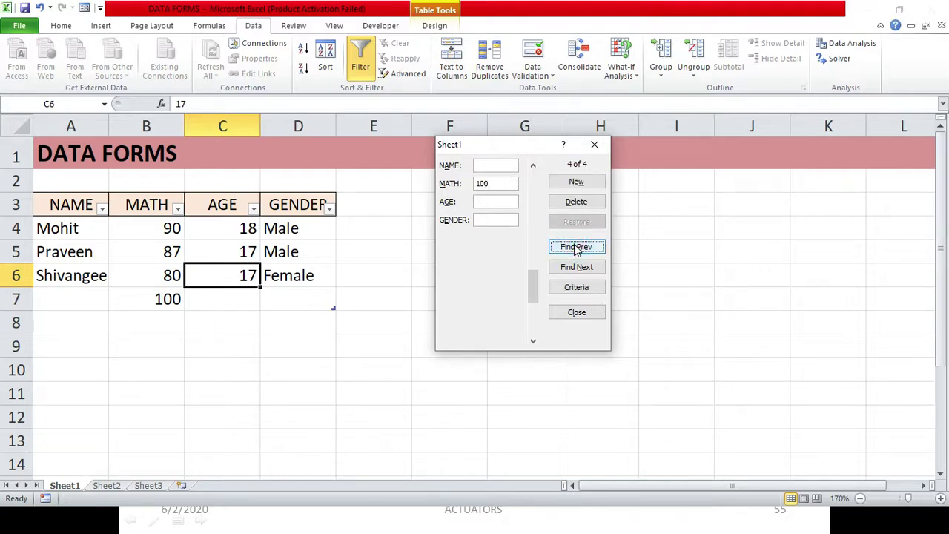
left_click(577, 247)
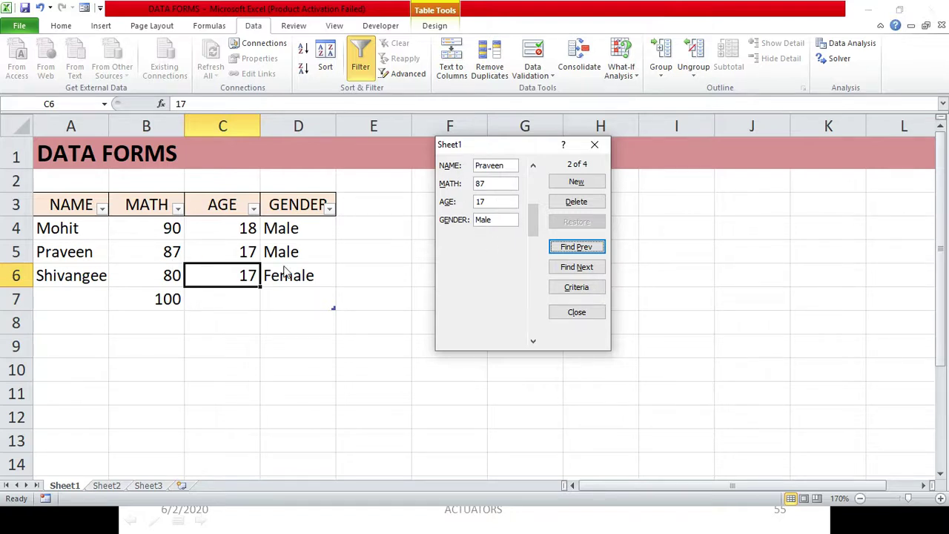
left_click(556, 249)
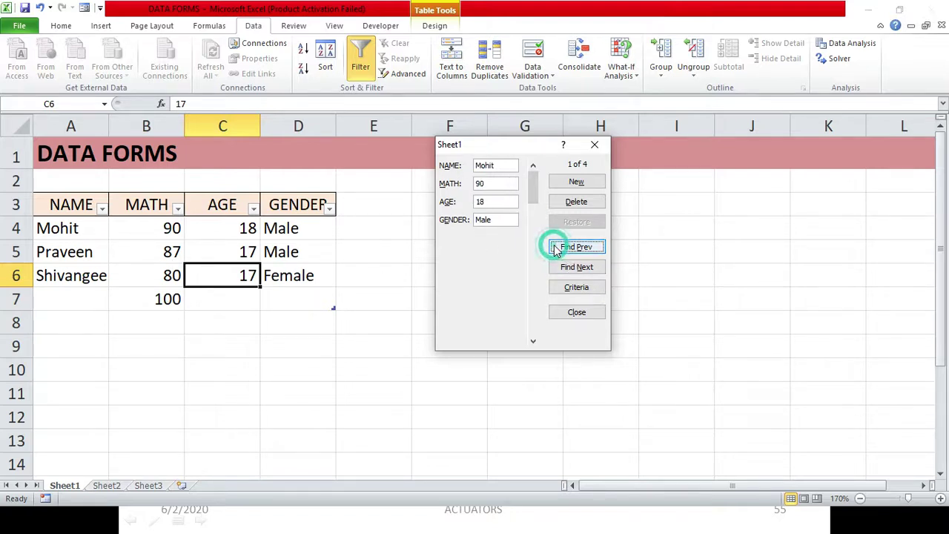
left_click(579, 265)
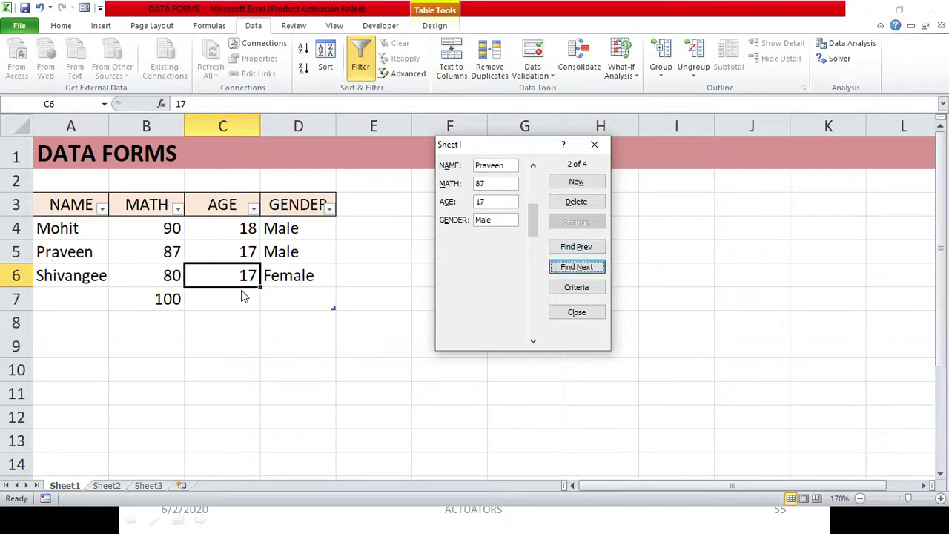
left_click(600, 271)
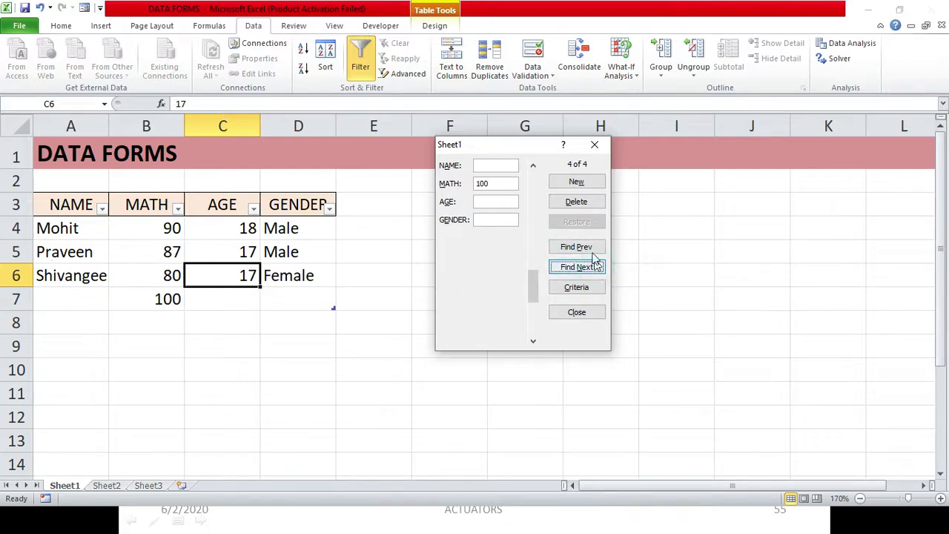
left_click(592, 251)
left_click(592, 251)
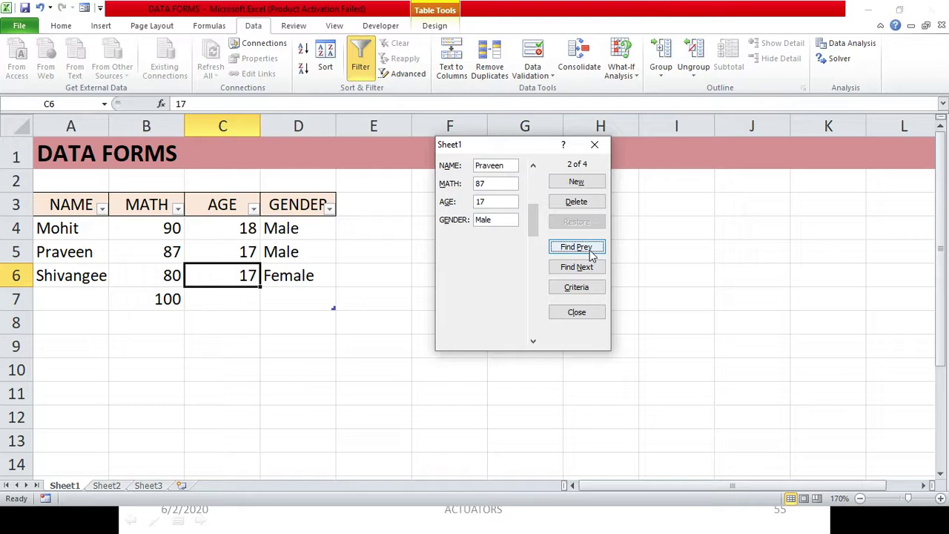
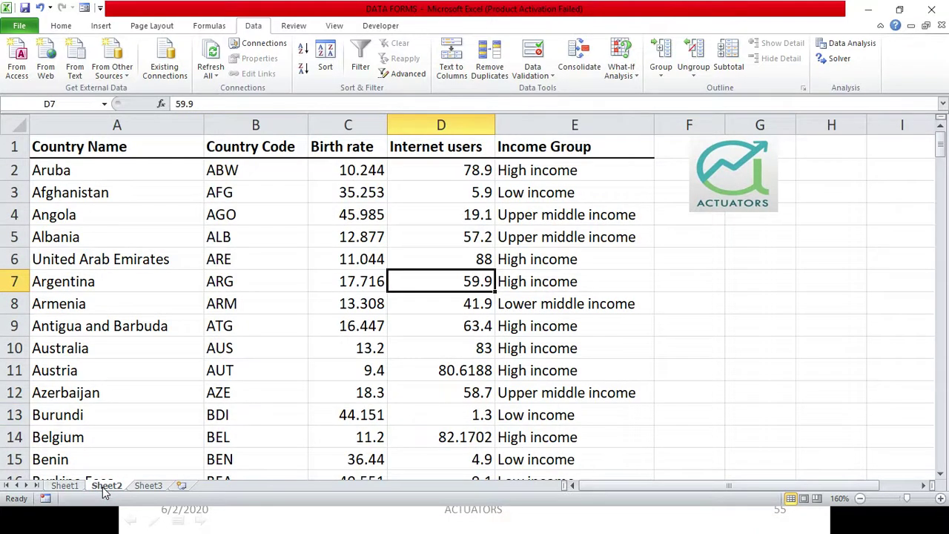
Convert the country data A1:E196 on Sheet2 into a table with headers and apply the first Light table style.
left_click_drag(942, 156, 944, 129)
key("ctrl+t")
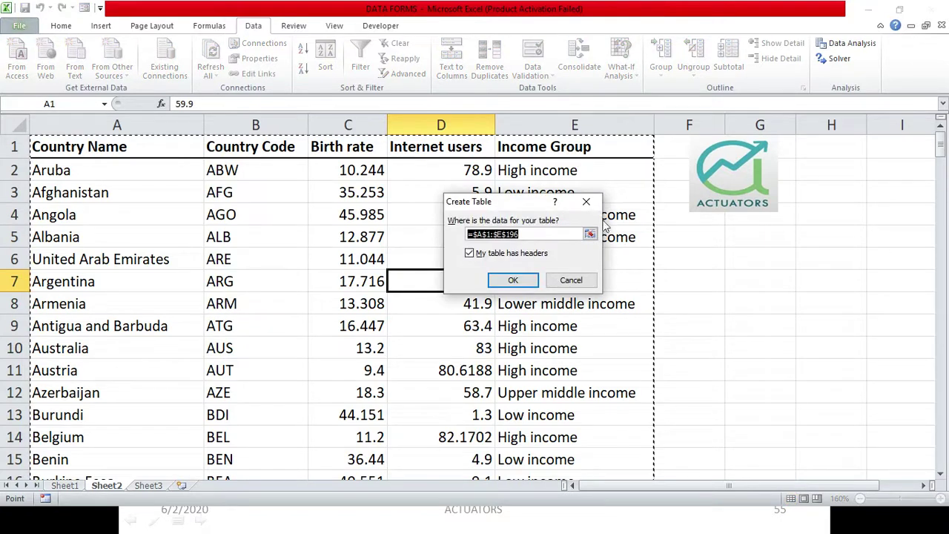
left_click(514, 280)
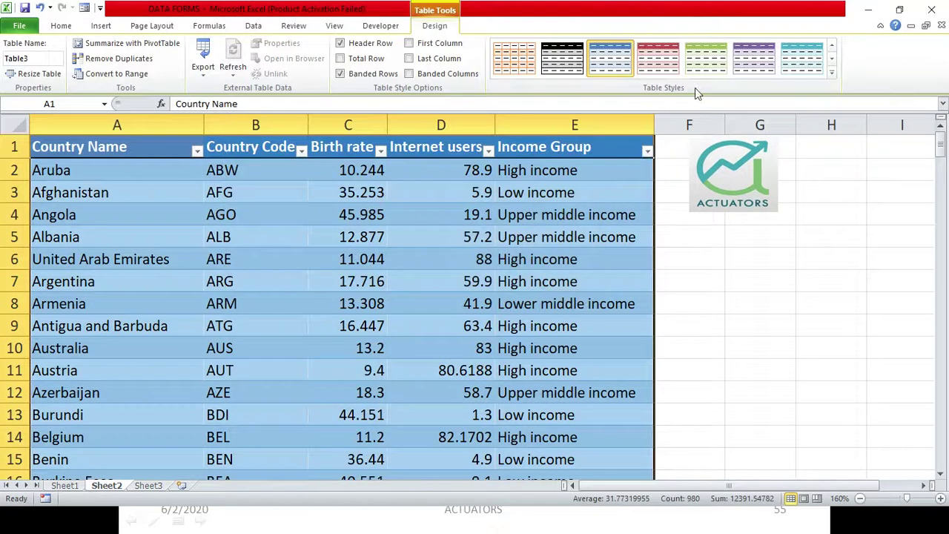
left_click(834, 74)
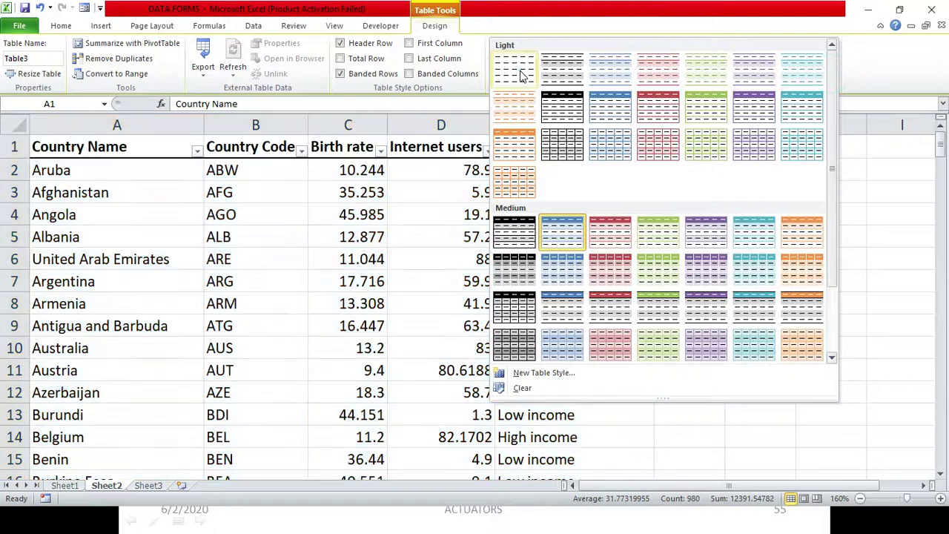
left_click(519, 70)
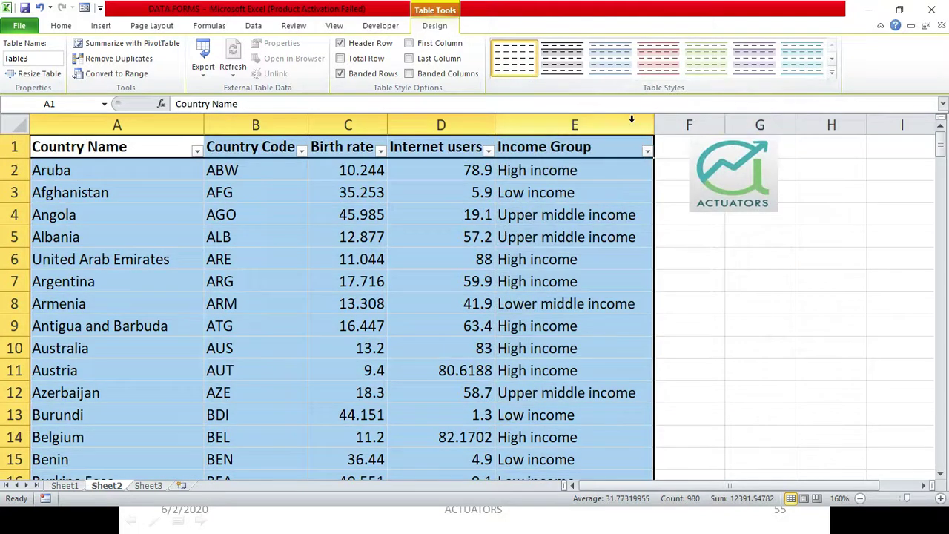
Open the data form for the country table from cell B9, skim ahead through its records and return to the first one.
left_click(277, 333)
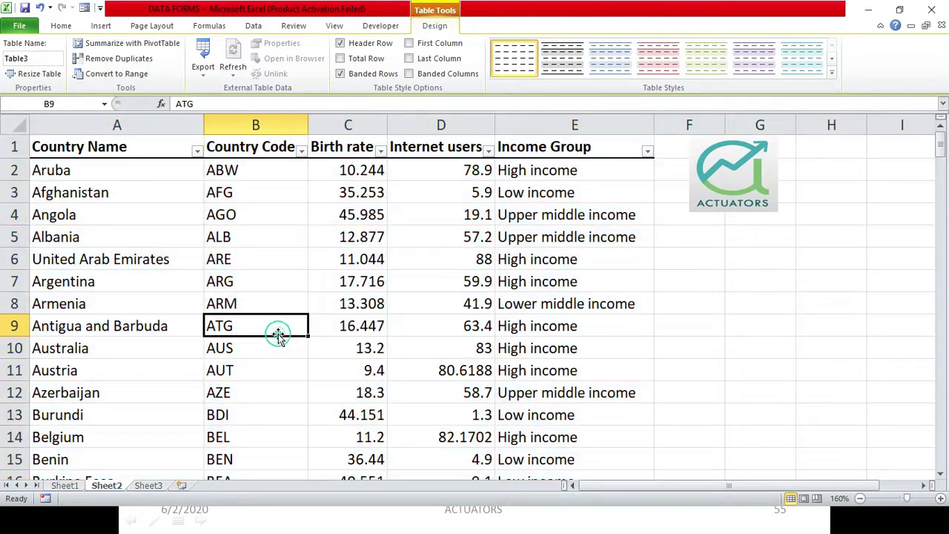
left_click(85, 8)
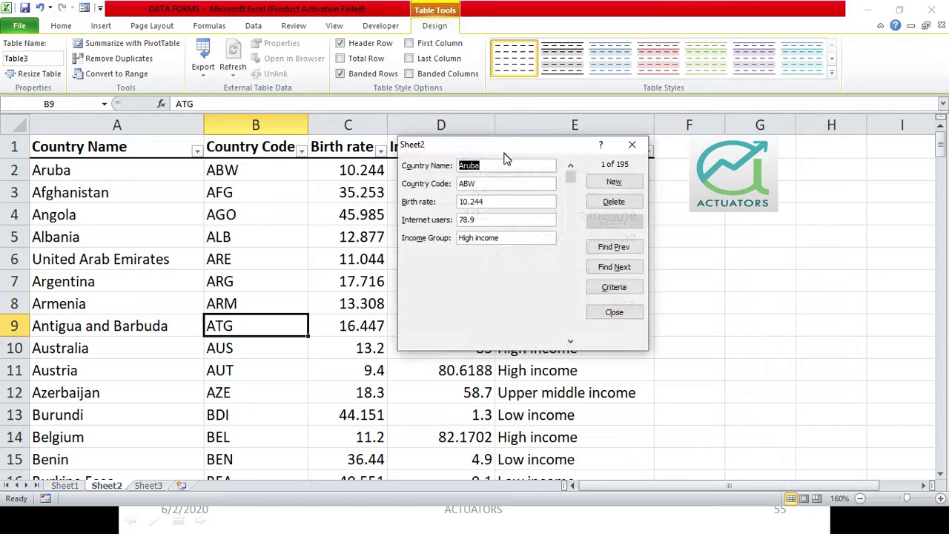
left_click_drag(576, 183, 571, 280)
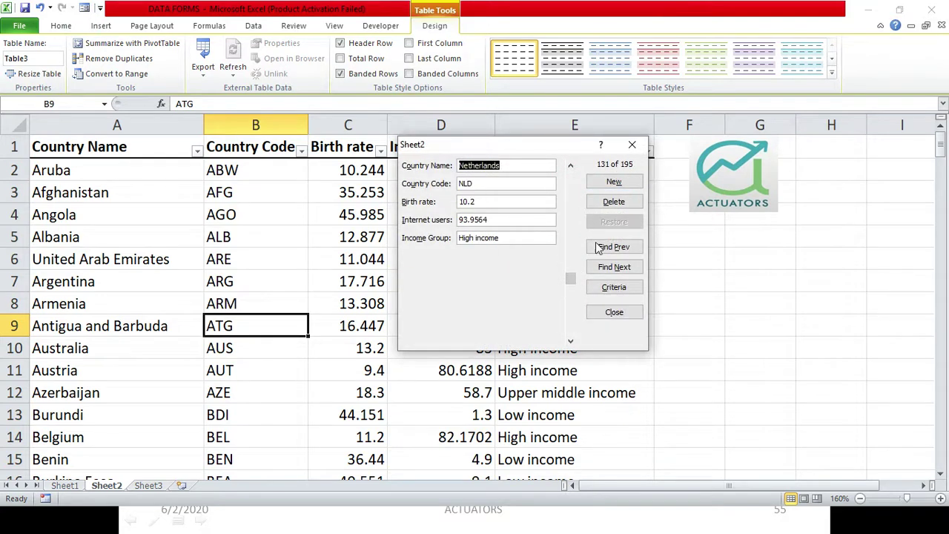
left_click_drag(572, 275, 564, 176)
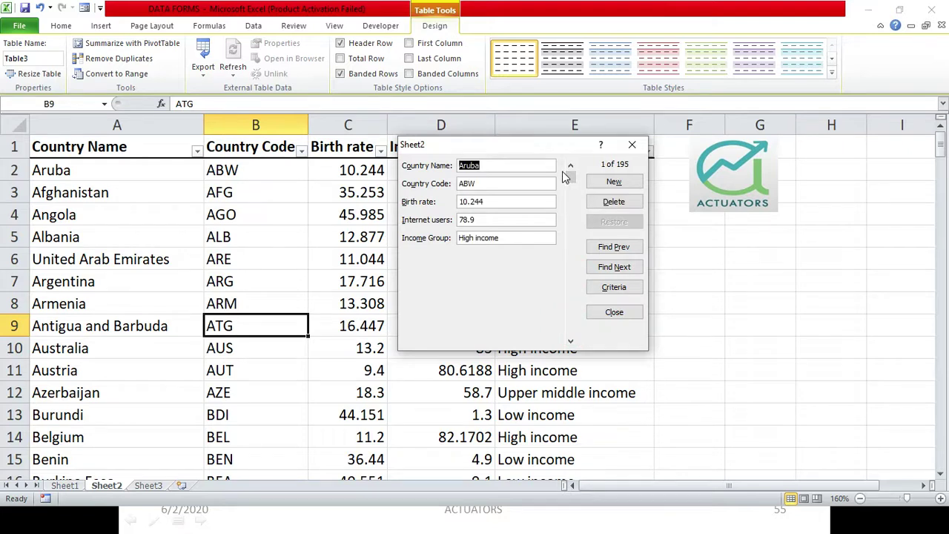
Set the search criterion Birth rate >20 in the country data form and look for earlier matching records.
left_click(625, 292)
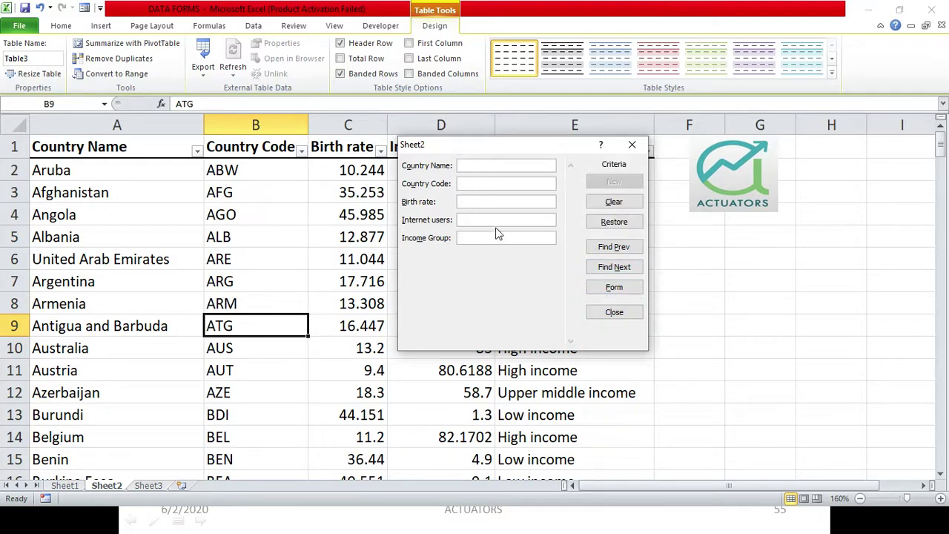
left_click_drag(489, 144, 584, 154)
left_click(580, 214)
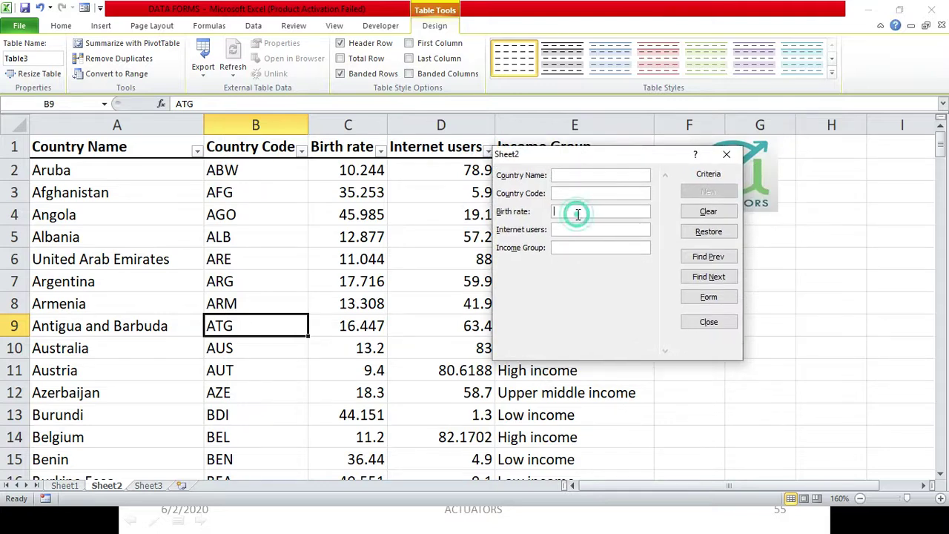
type(">20")
left_click(714, 260)
left_click(714, 260)
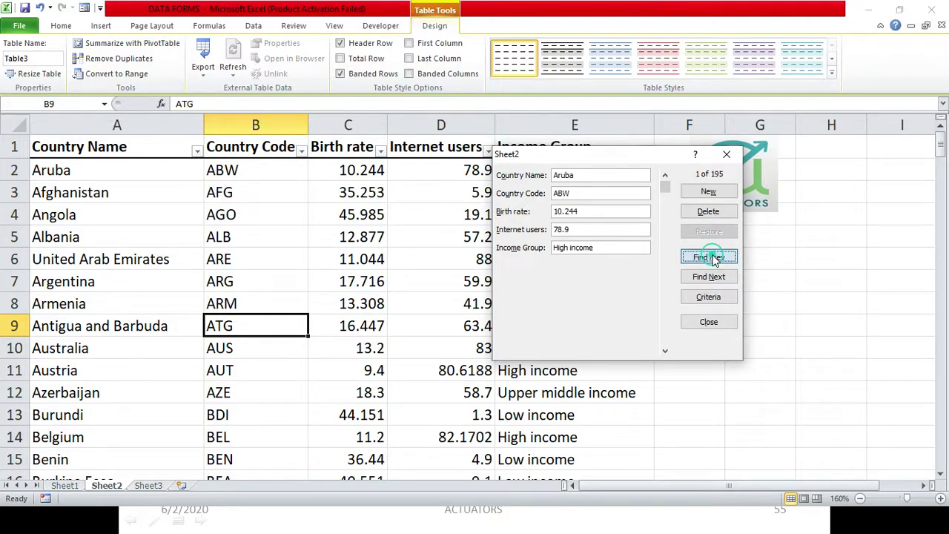
Step forward one by one through the country records that match the birth rate criterion.
left_click(714, 280)
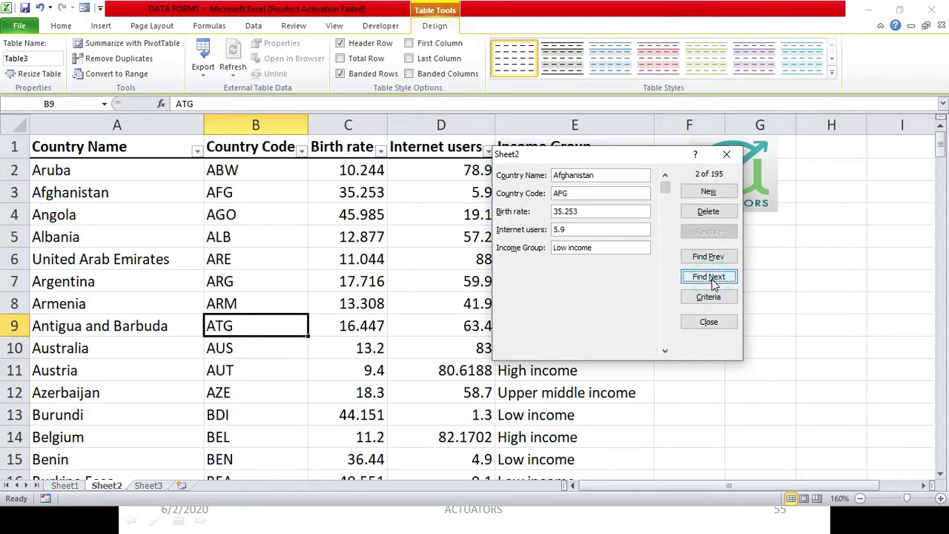
left_click(714, 281)
left_click(708, 277)
left_click(708, 277)
left_click(709, 277)
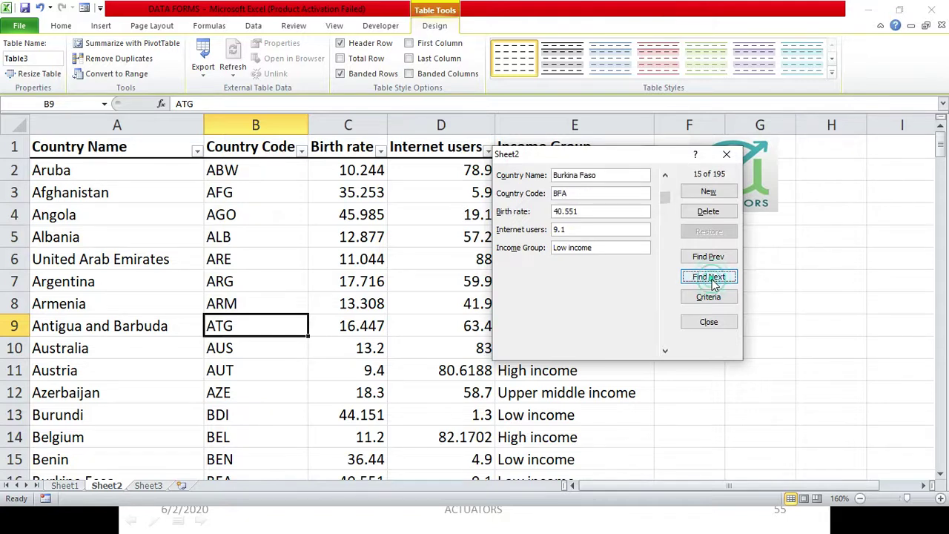
left_click(709, 278)
left_click(709, 277)
left_click(709, 277)
left_click(709, 278)
left_click(709, 277)
left_click(709, 277)
left_click(709, 277)
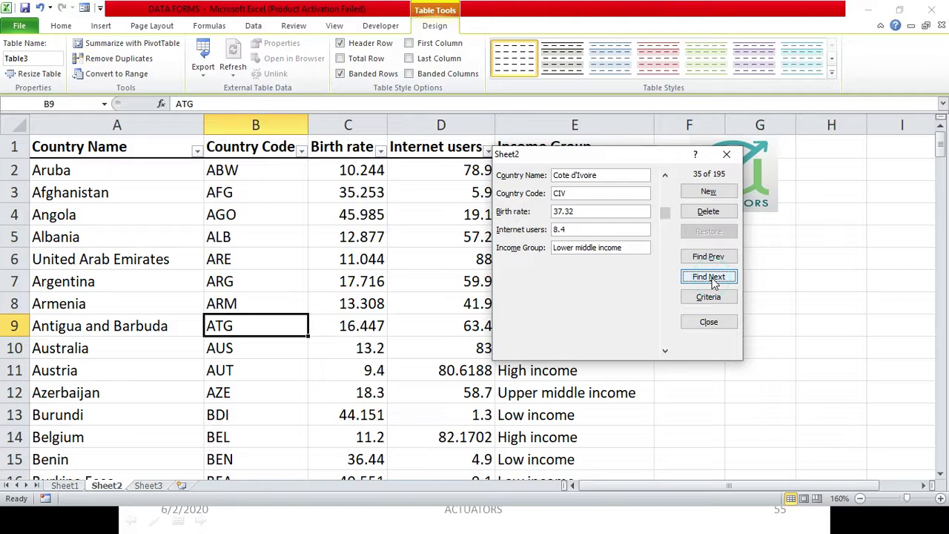